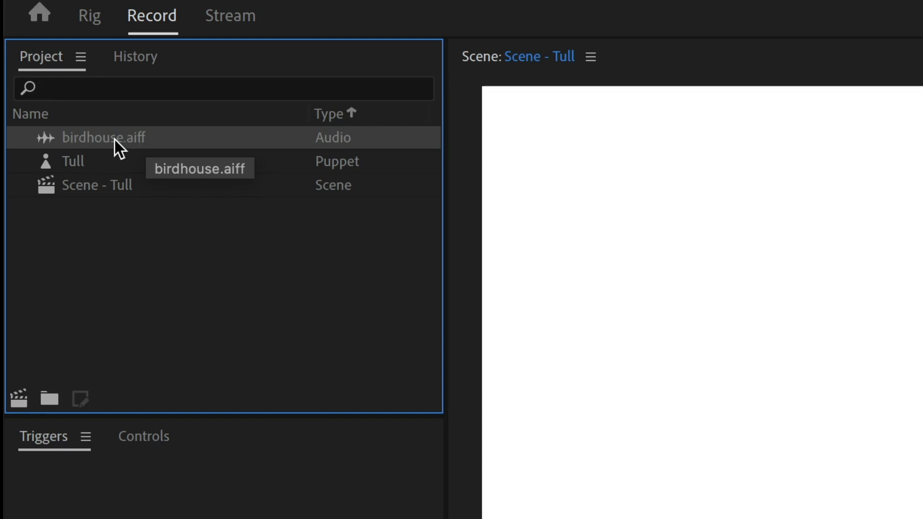
Step: Drop birdhouse.aiff into the Tull scene and compute a lip sync take from scene audio
left_click_drag(115, 139, 824, 323)
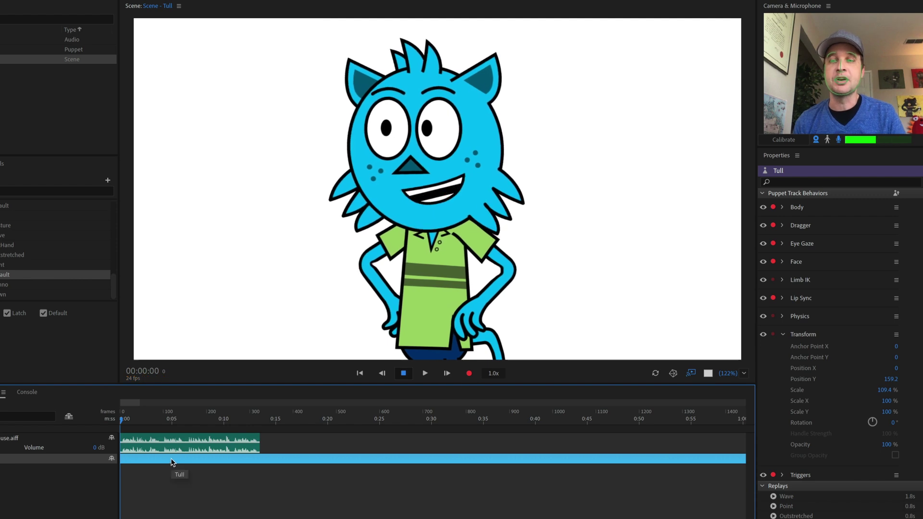
left_click(154, 1)
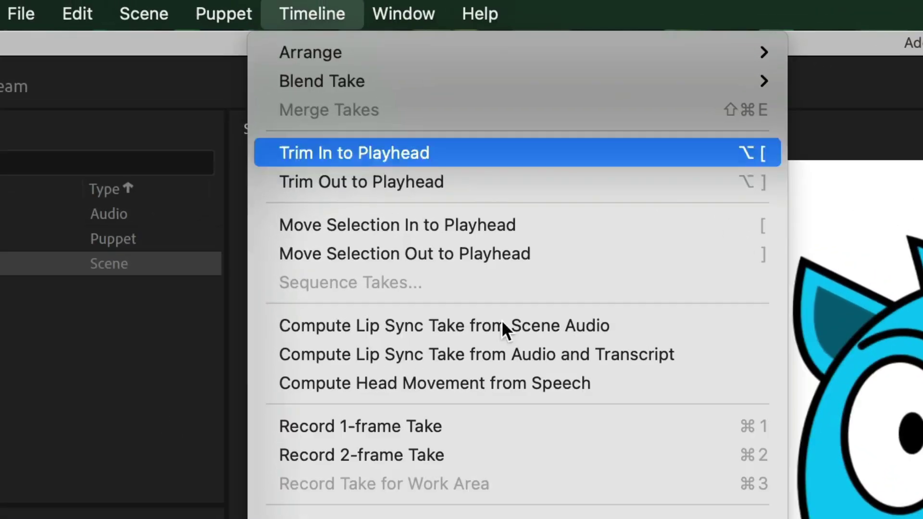
left_click(646, 330)
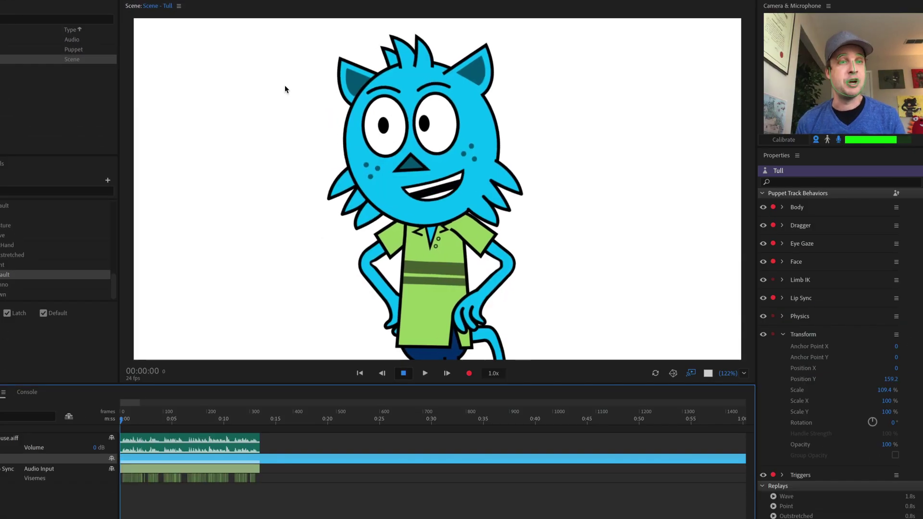
Step: Fit the whole scene in the timeline and play back the lip-synced song
key("backslash")
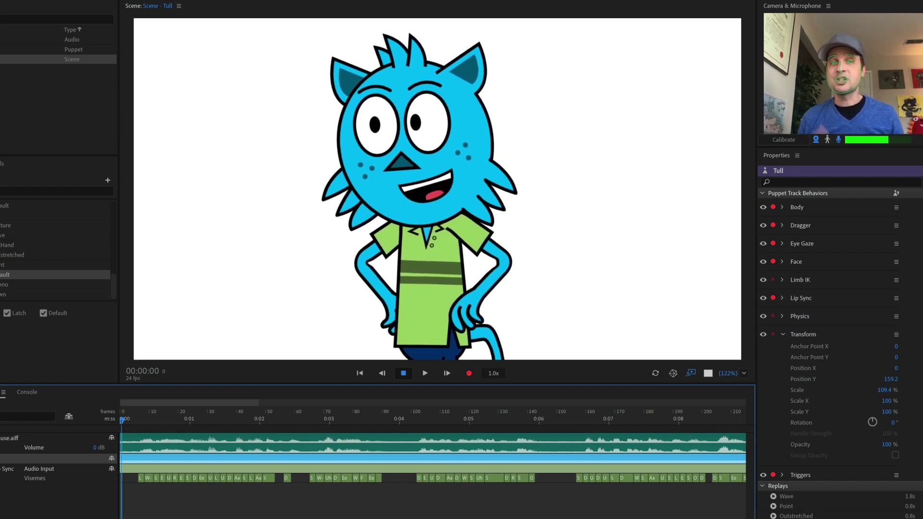
key("space")
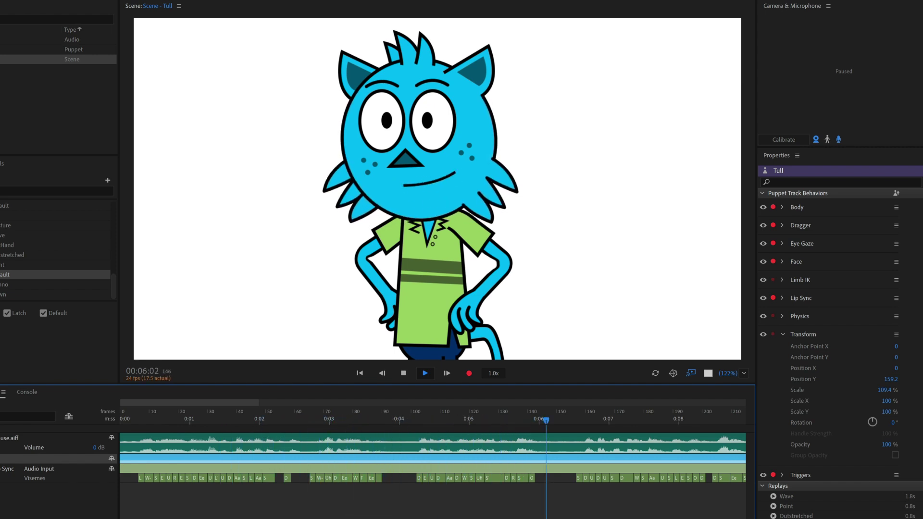
key("space")
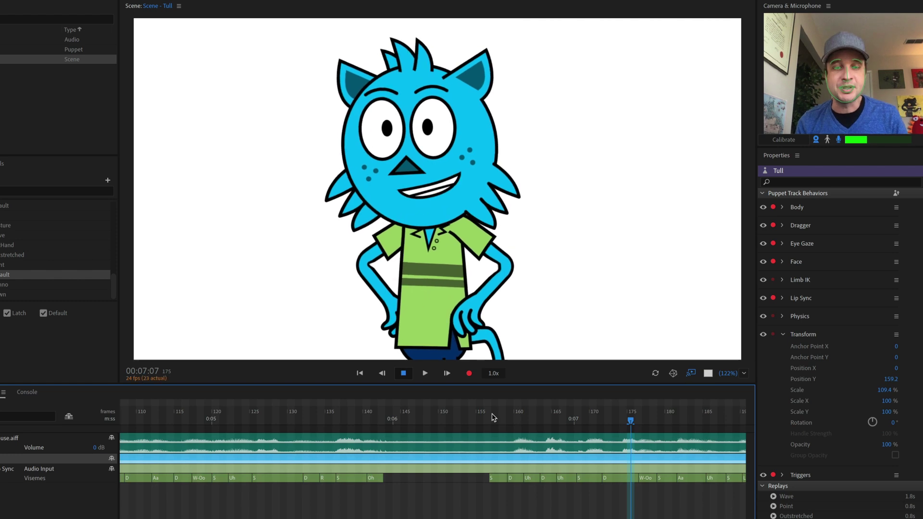
Step: Change the stray S viseme near frame 157 to Silence and return to frame 161
scroll(498, 478, "up", 3)
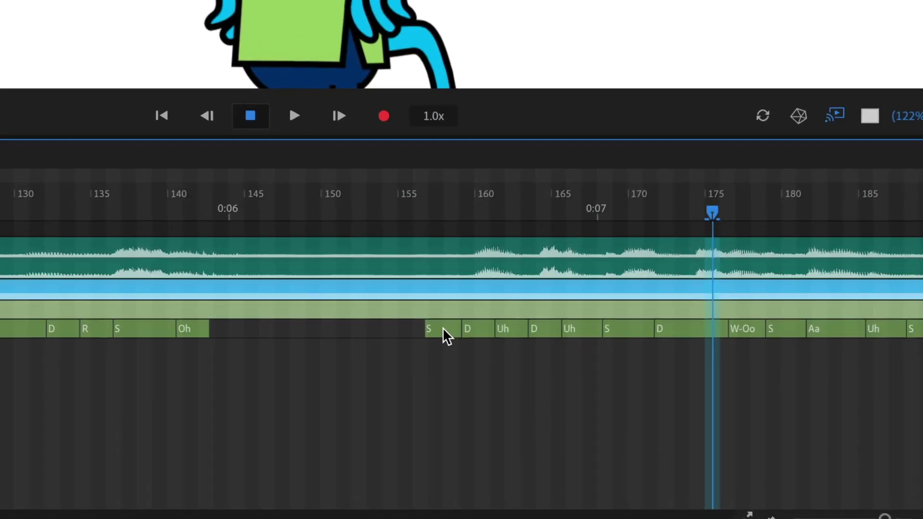
left_click(443, 327)
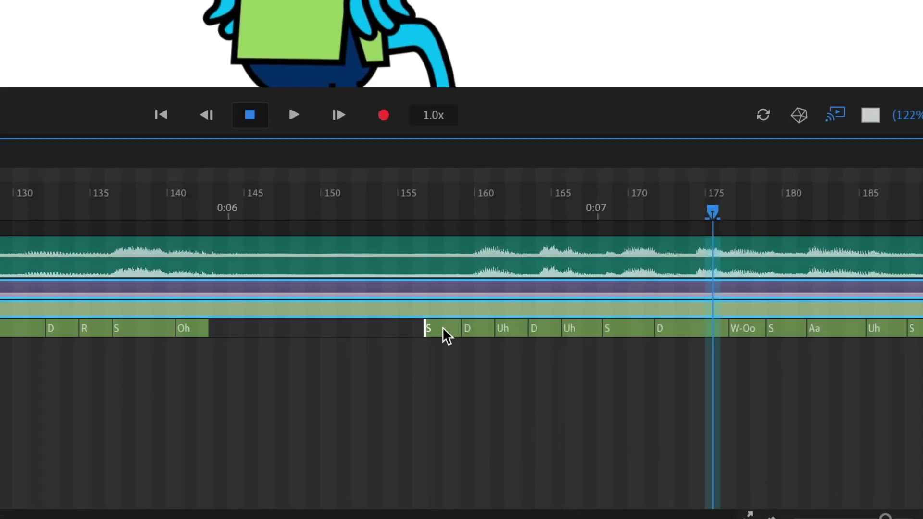
right_click(443, 327)
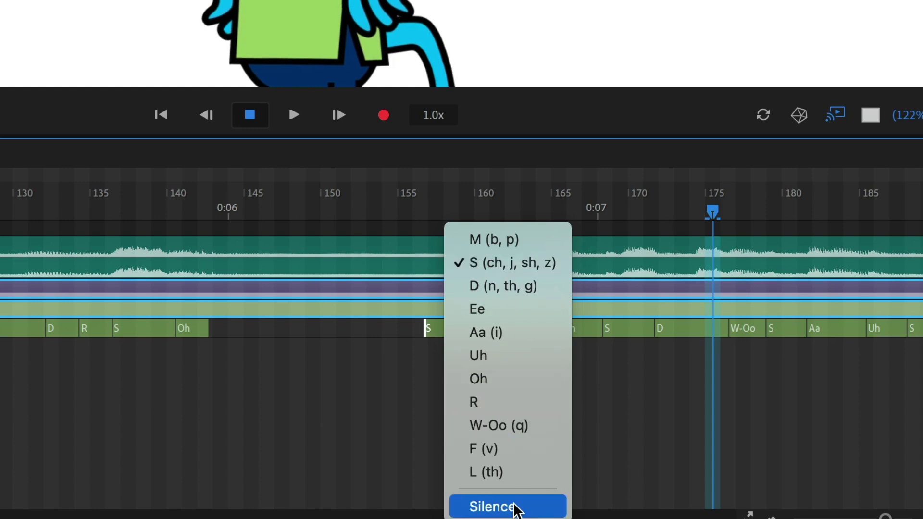
left_click(515, 507)
left_click(493, 207)
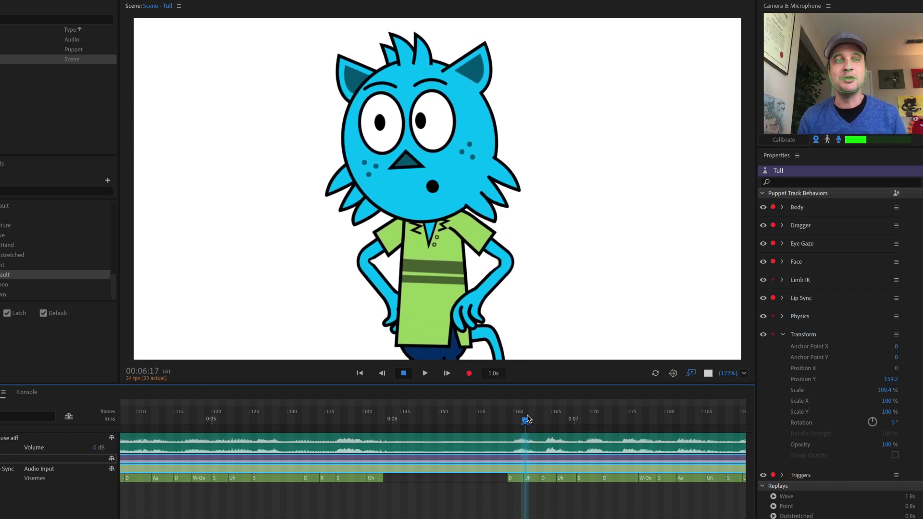
left_click(14, 93)
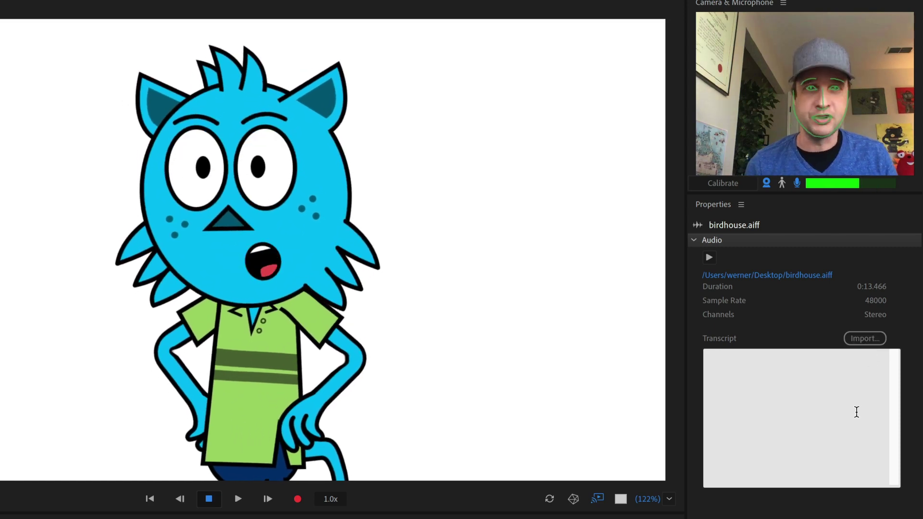
Step: Paste the six lines of song lyrics into birdhouse.aiff's Transcript box
left_click(772, 381)
type("Blue canary in the outlet by the light switch Who watches over you Make a little birdhouse in your soul Not to put too fine a point on it Say I'm the only bee in your bonnet Make a little birdhouse in your soul")
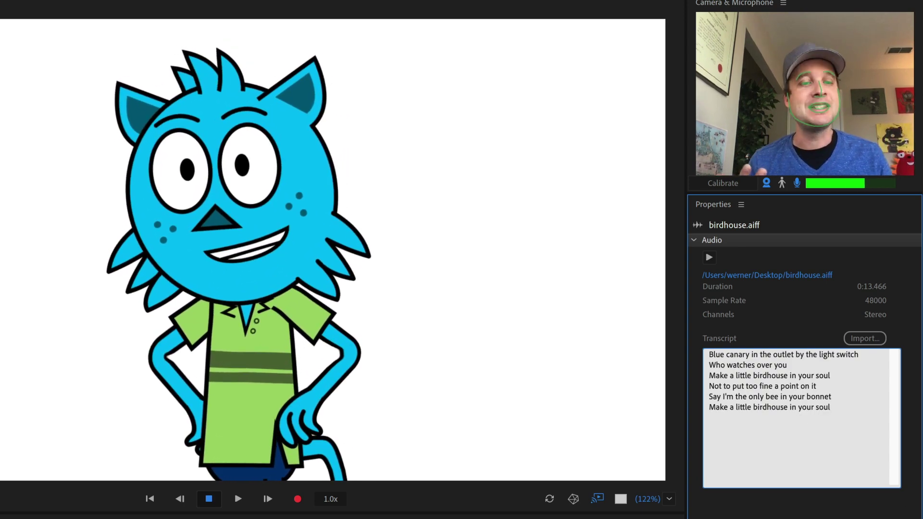
key("Escape")
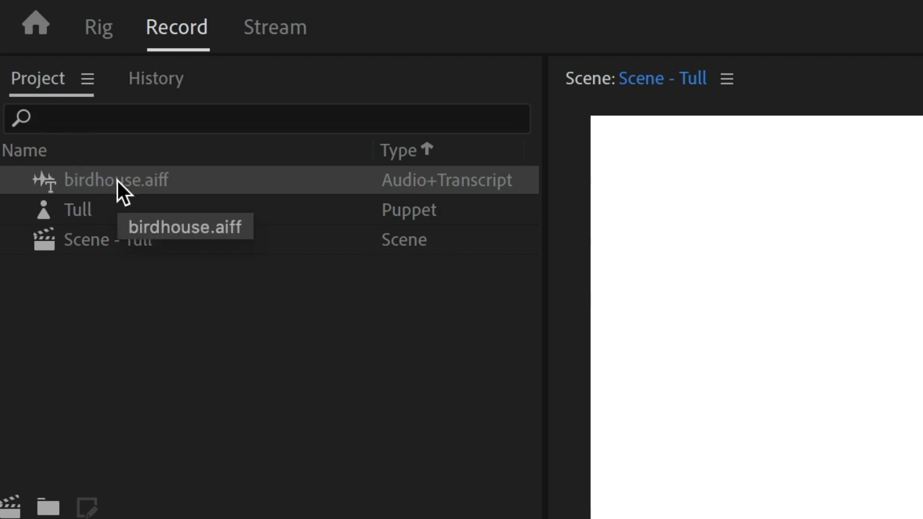
Step: Add the transcribed birdhouse.aiff to the scene and compute a transcript-based lip sync take for Tull
left_click_drag(117, 180, 771, 421)
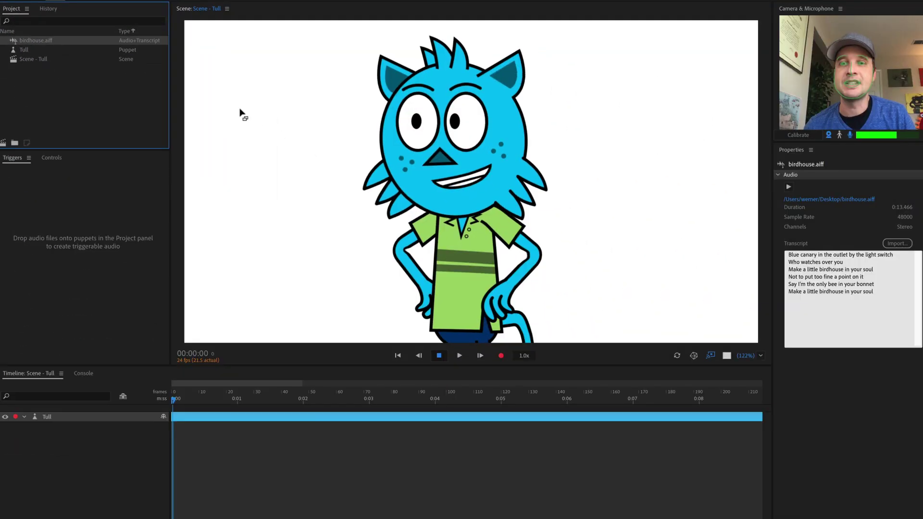
left_click_drag(240, 113, 277, 168)
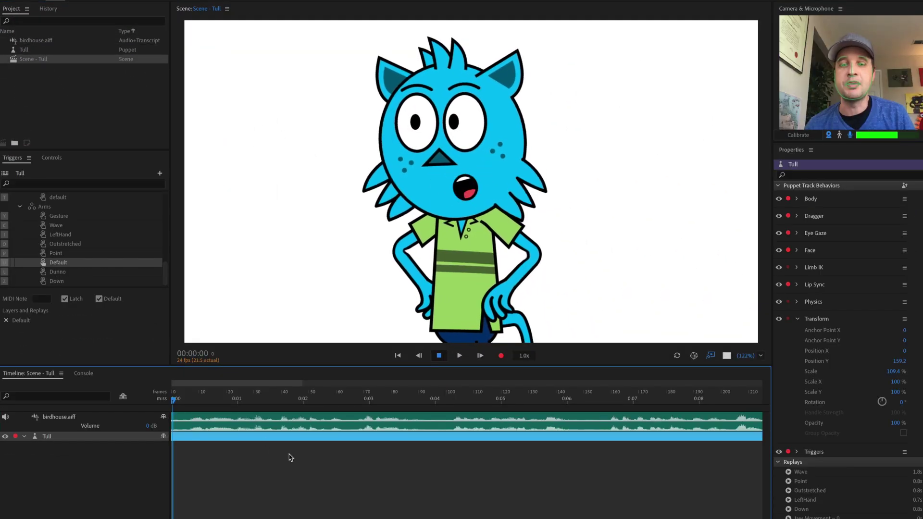
key("backslash")
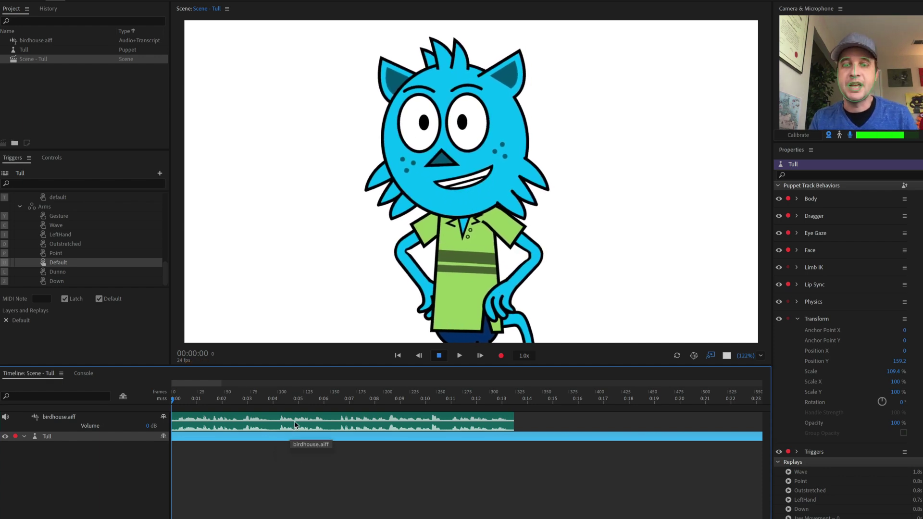
left_click(295, 425)
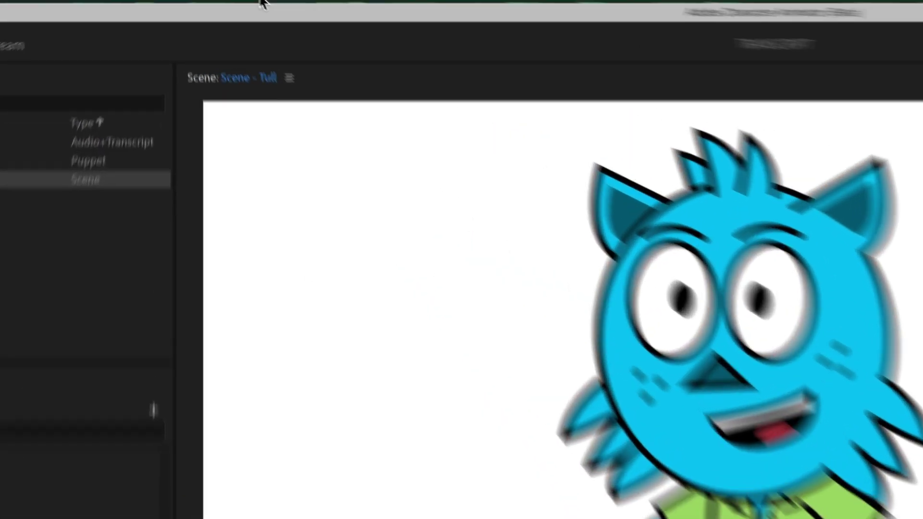
left_click(202, 0)
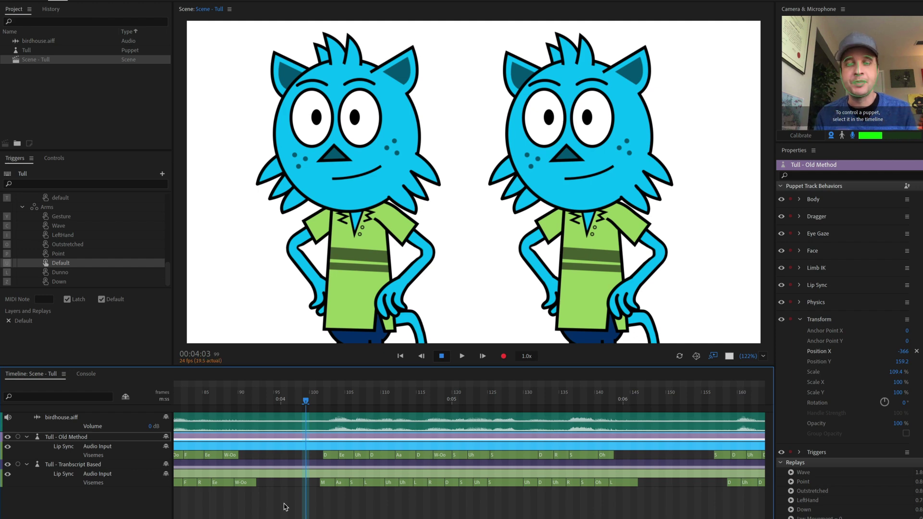
Step: Disarm the Old Method track and compute its lip sync take from scene audio
left_click(215, 440)
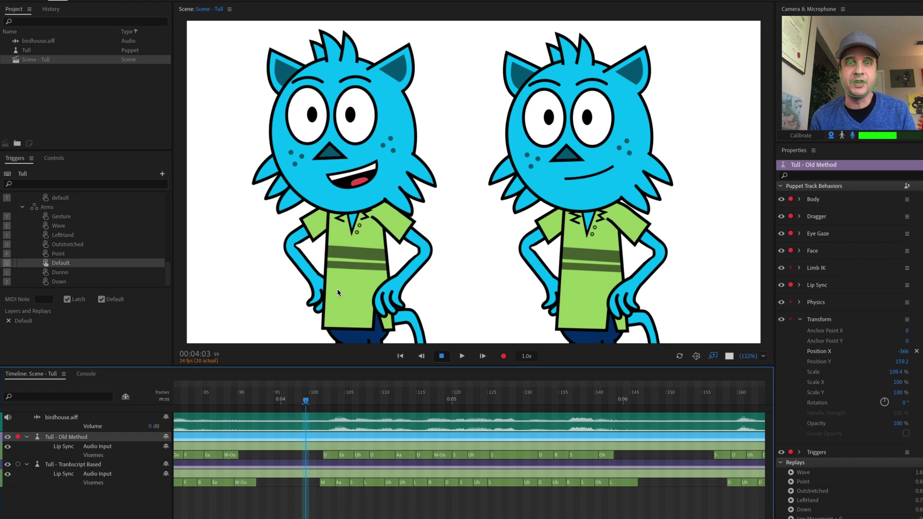
left_click(18, 438)
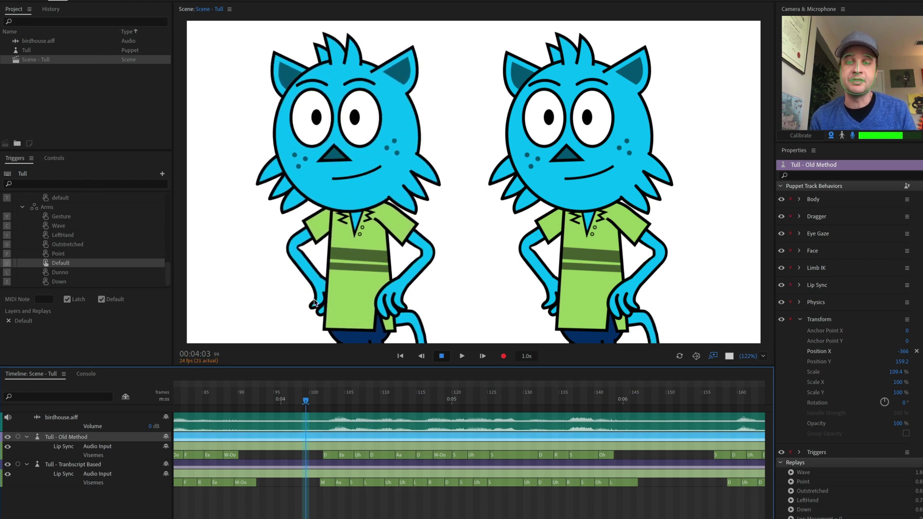
left_click(193, 0)
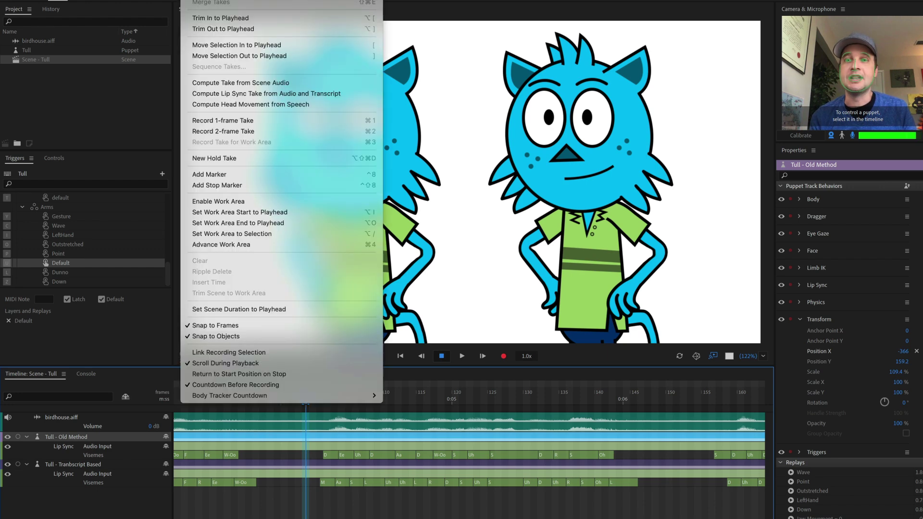
left_click(271, 83)
Step: Play both puppets side by side to compare, then return to frame 95
left_click(452, 474)
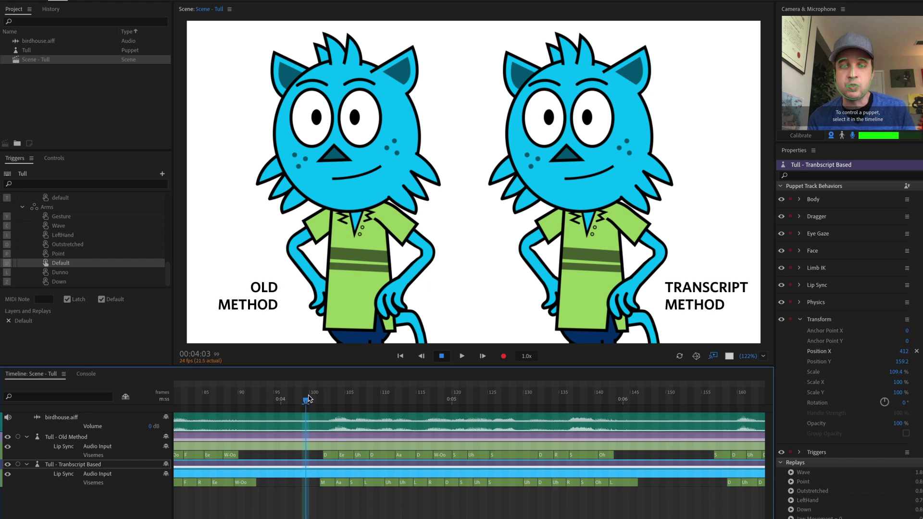
key("space")
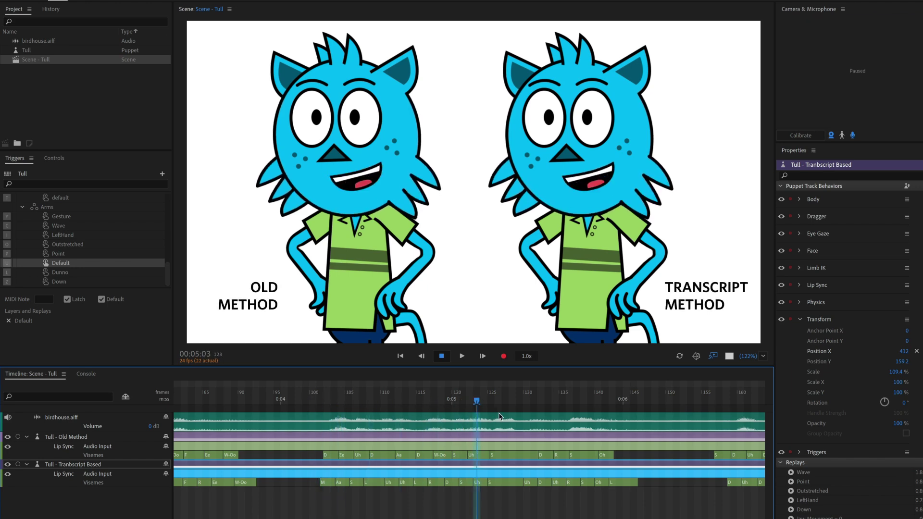
left_click_drag(480, 399, 305, 400)
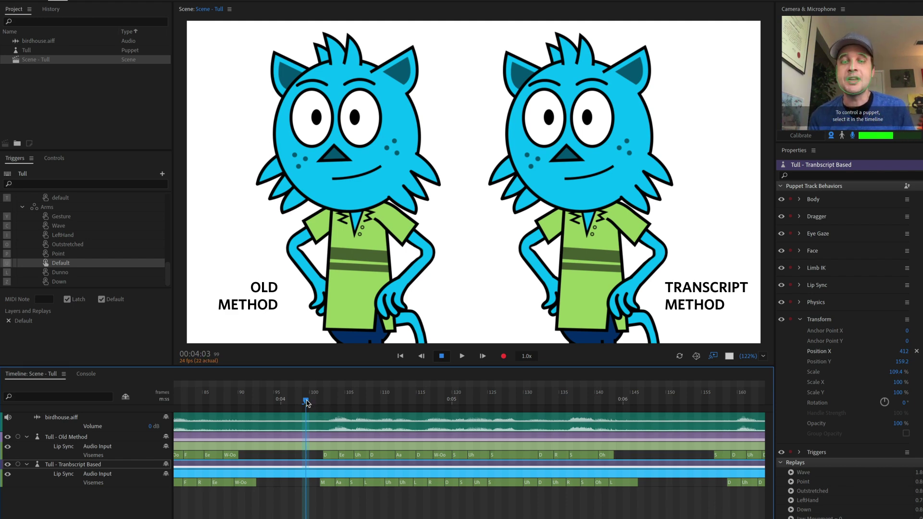
left_click_drag(308, 403, 328, 408)
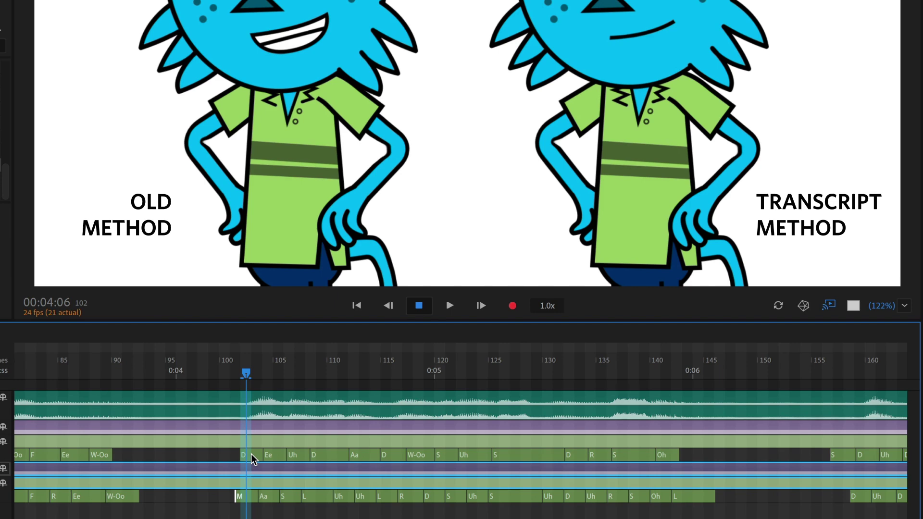
left_click(311, 371)
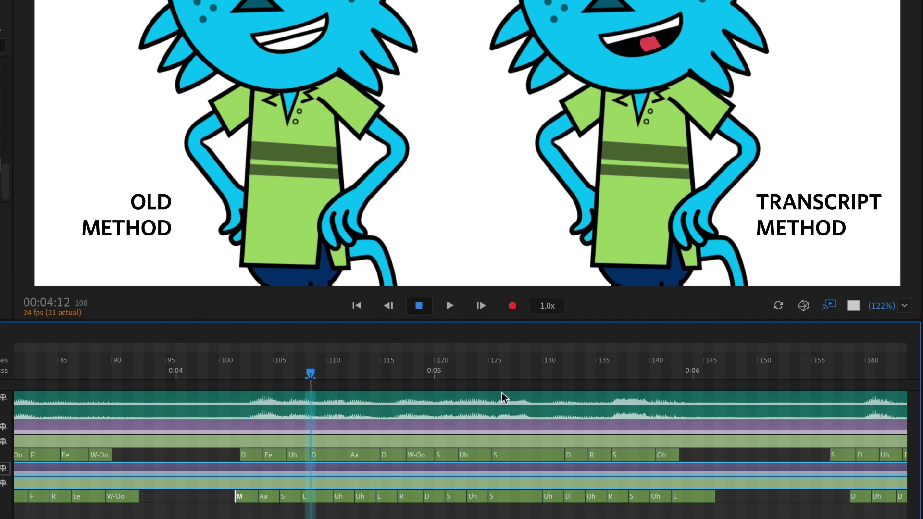
left_click_drag(503, 397, 685, 398)
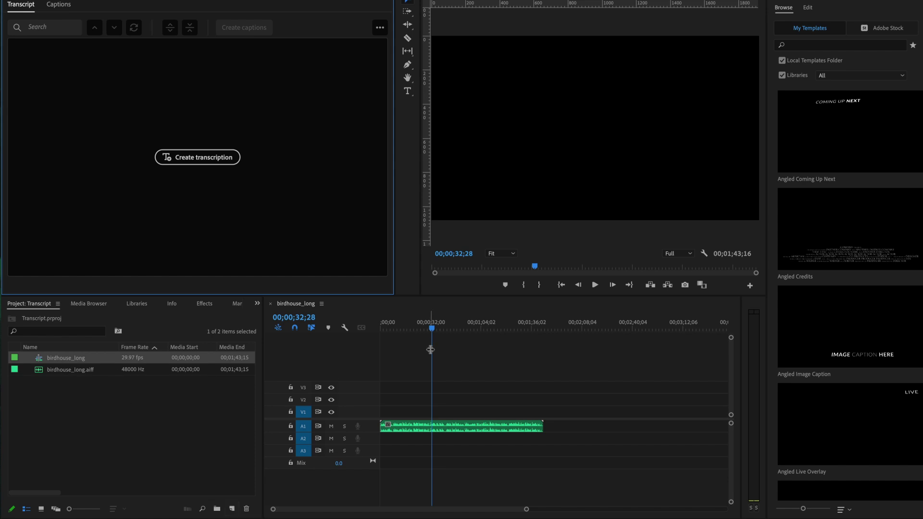
Step: Transcribe the birdhouse_long sequence's audio from the Text panel
mouse_move(404, 321)
left_mouse_down()
mouse_move(521, 323)
mouse_move(421, 322)
left_mouse_up()
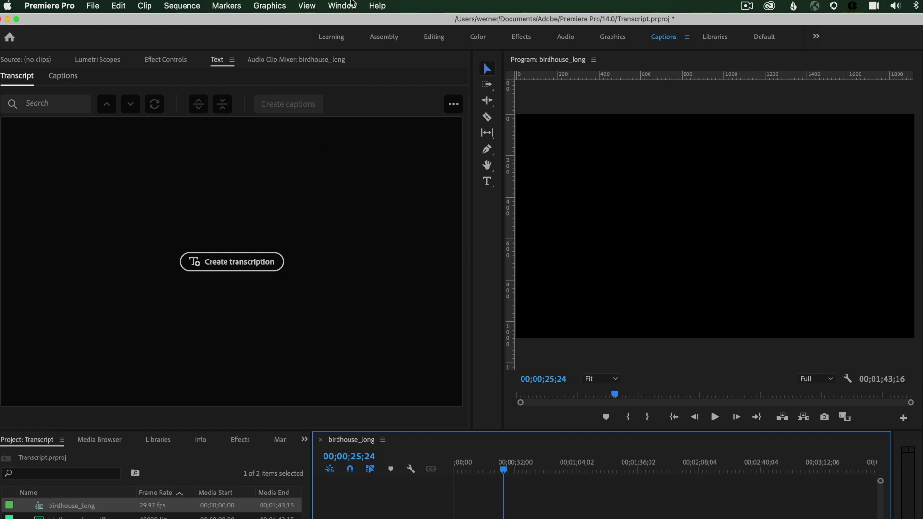
left_click(350, 5)
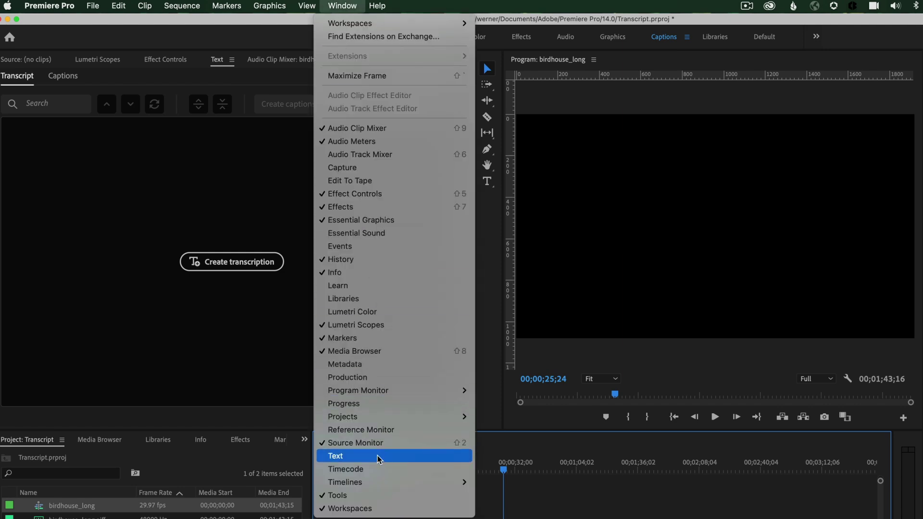
left_click(223, 197)
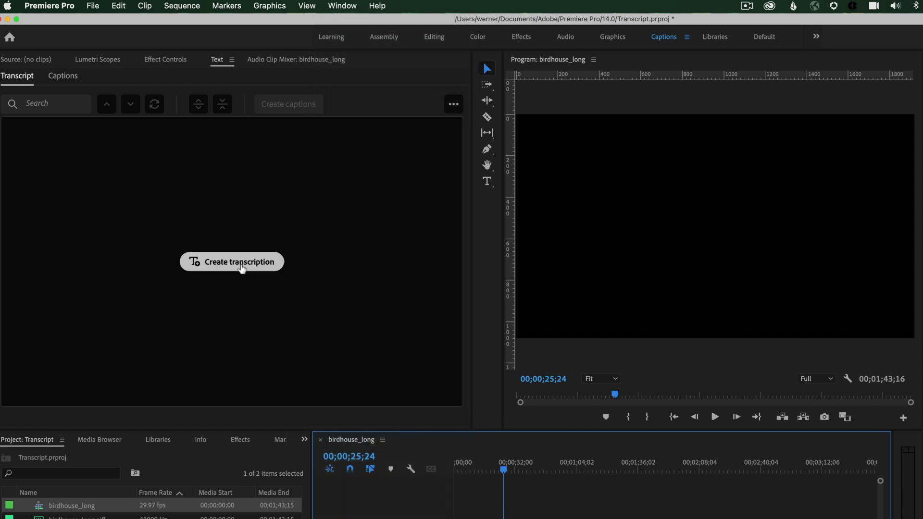
left_click(236, 264)
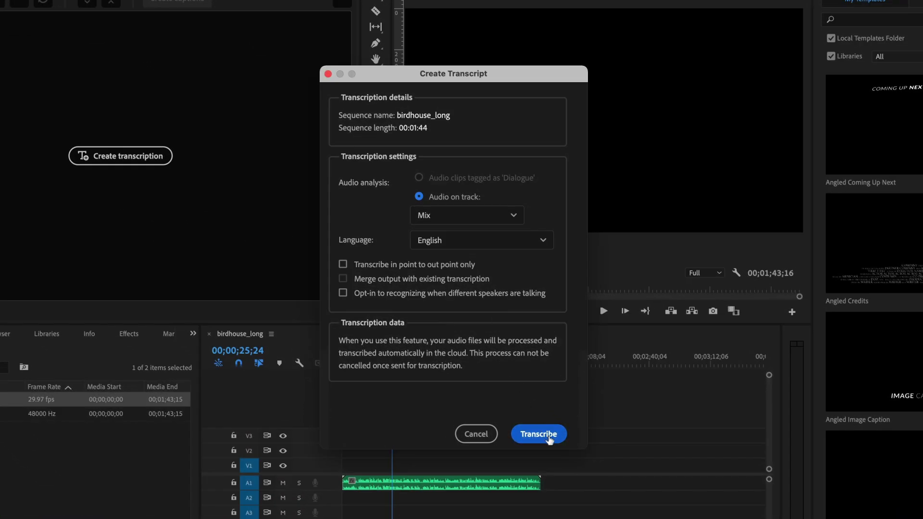
left_click(549, 439)
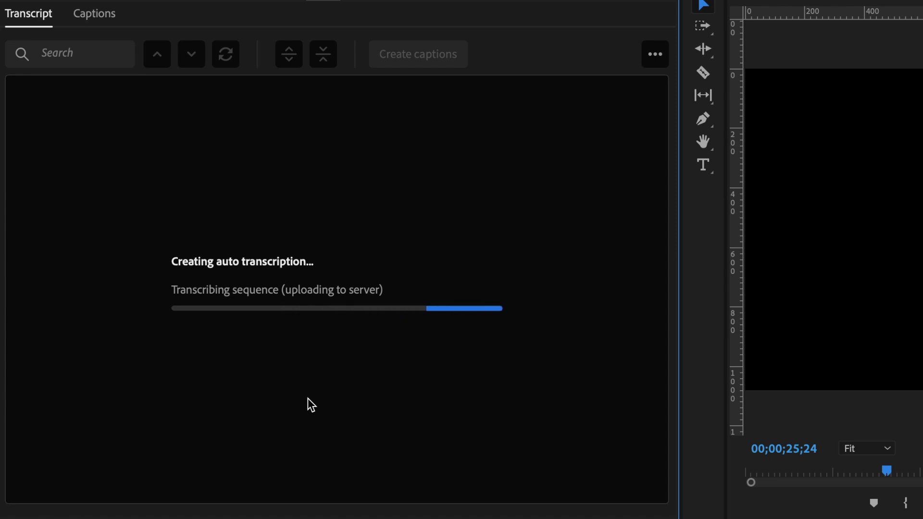
Step: Review the generated transcript, editing the third paragraph's text
scroll(440, 210, "down", 8)
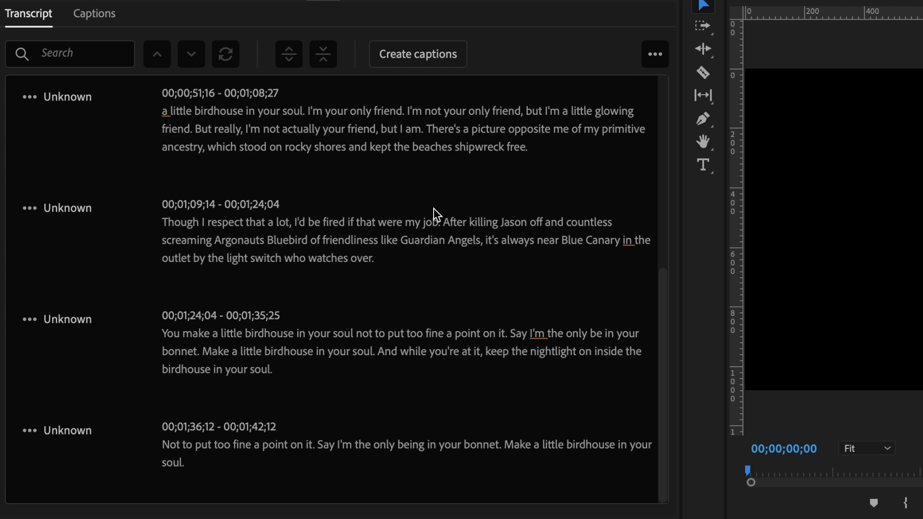
scroll(436, 214, "up", 8)
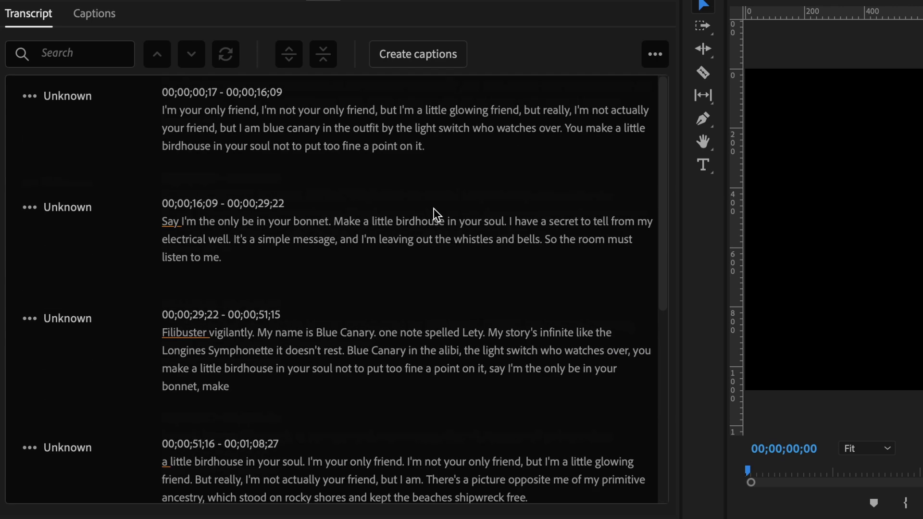
double_click(195, 339)
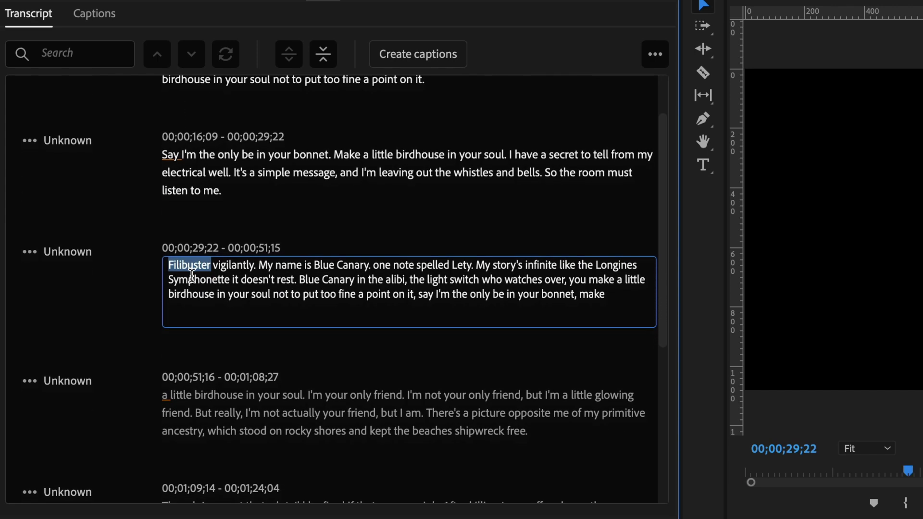
left_click(372, 350)
scroll(378, 285, "up", 2)
scroll(386, 285, "down", 3)
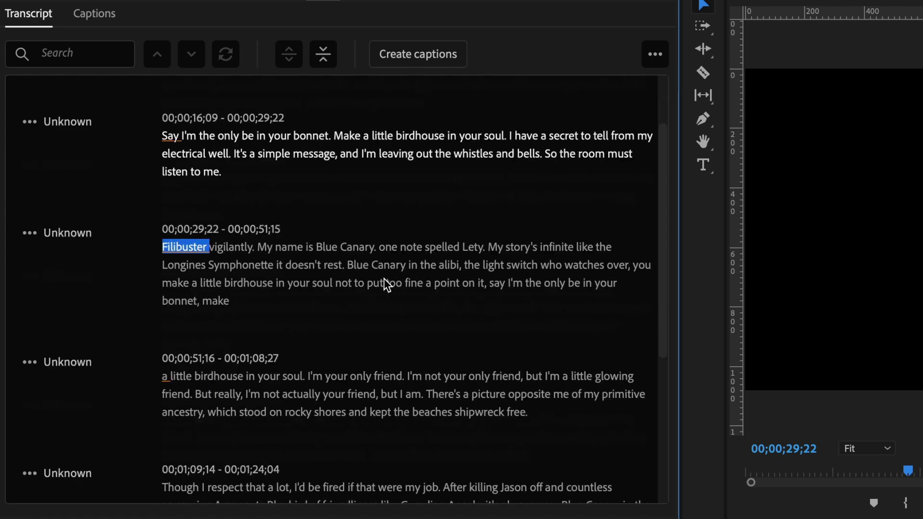
scroll(388, 286, "down", 5)
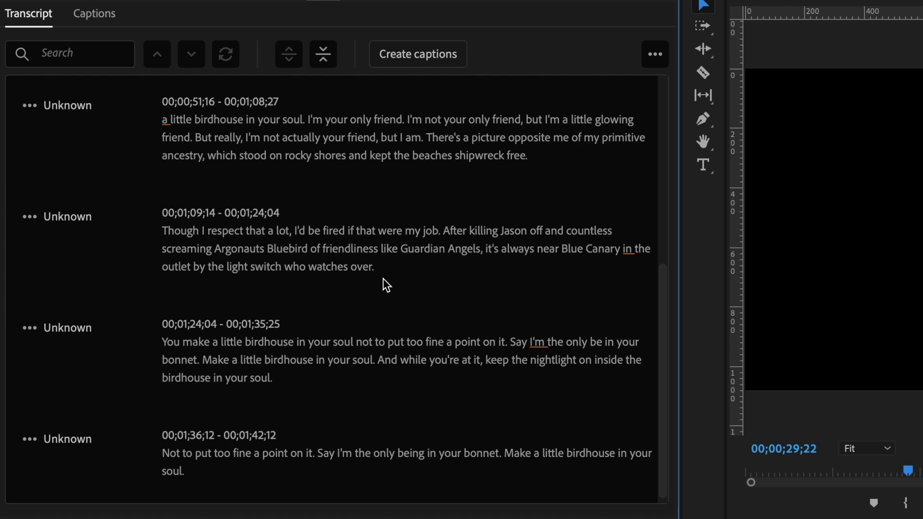
scroll(385, 293, "up", 8)
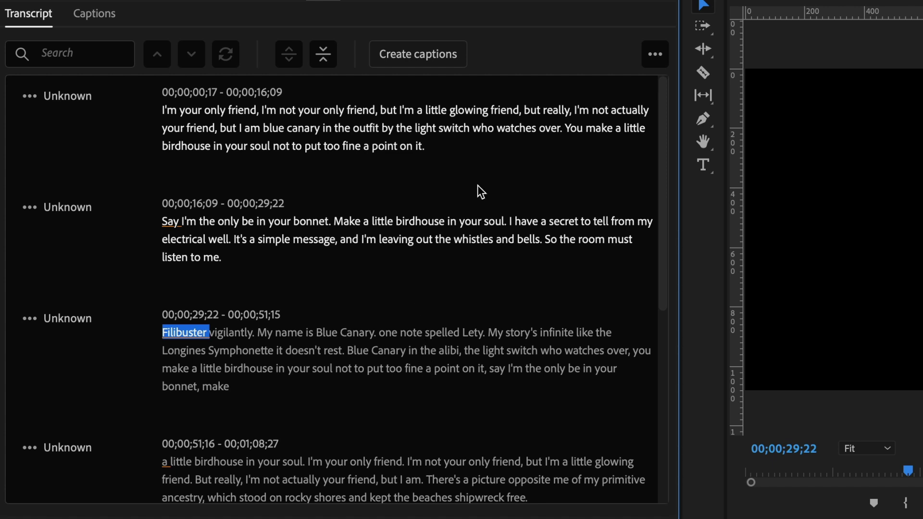
Step: Create captions from the transcript, then scrub the song and edit the third caption
left_click(436, 57)
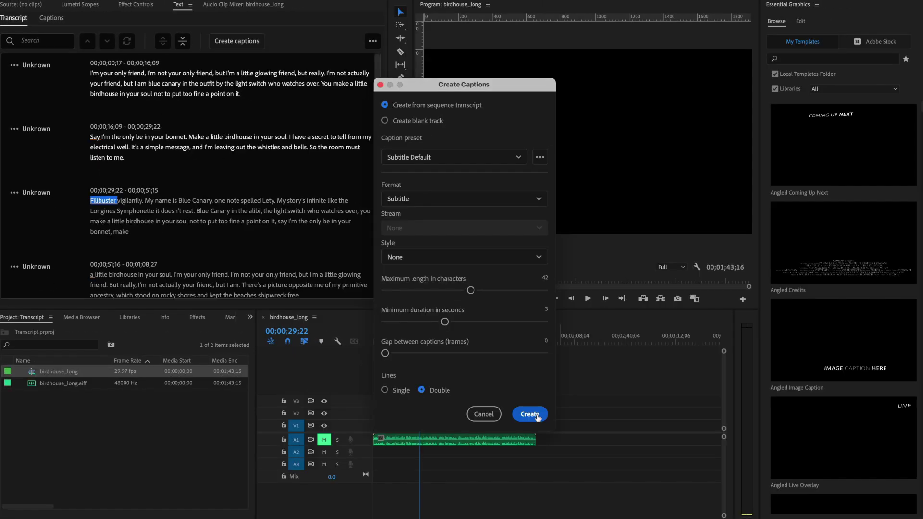
left_click(626, 485)
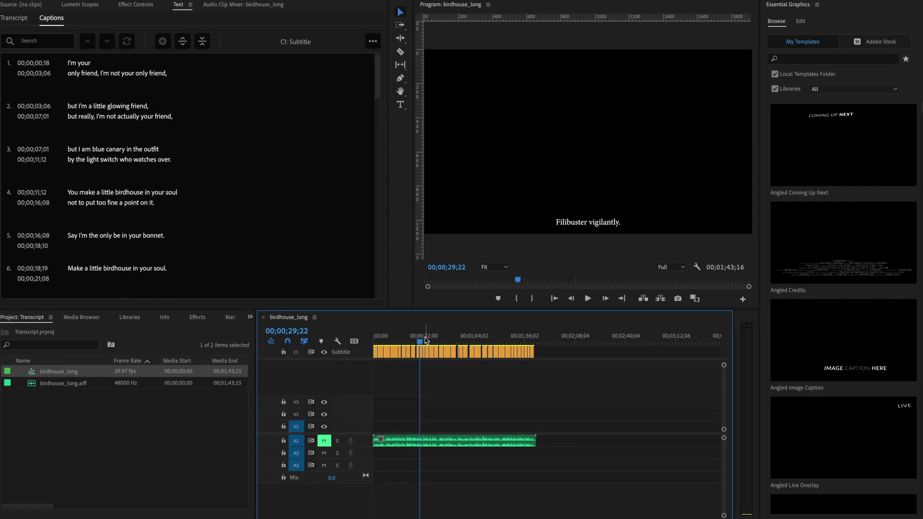
left_click_drag(424, 341, 405, 349)
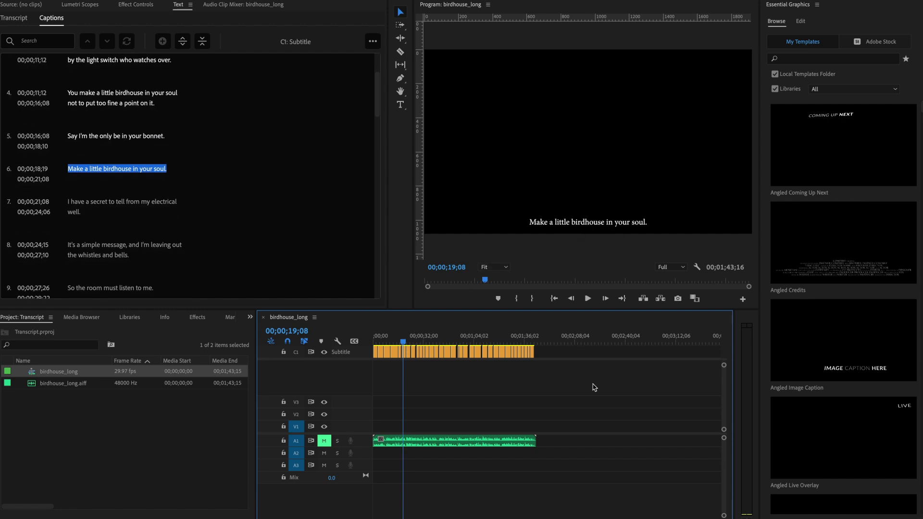
scroll(151, 212, "up", 3)
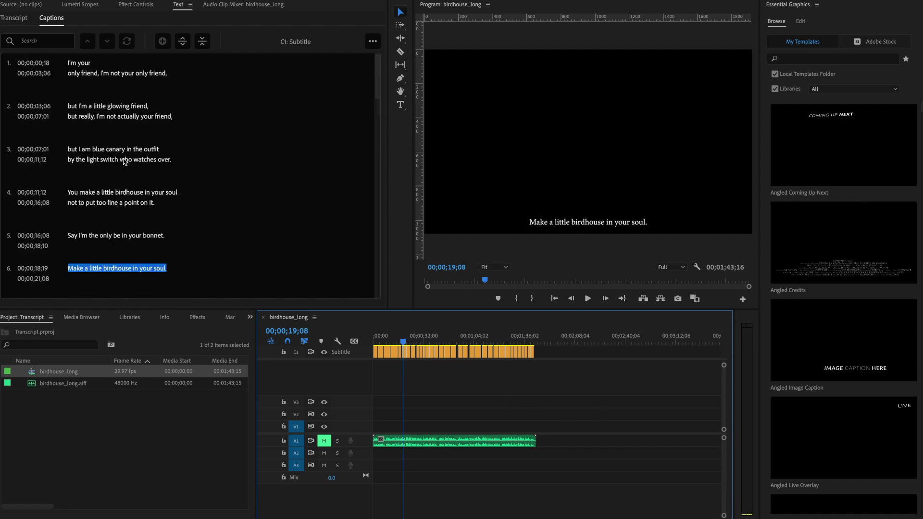
double_click(126, 161)
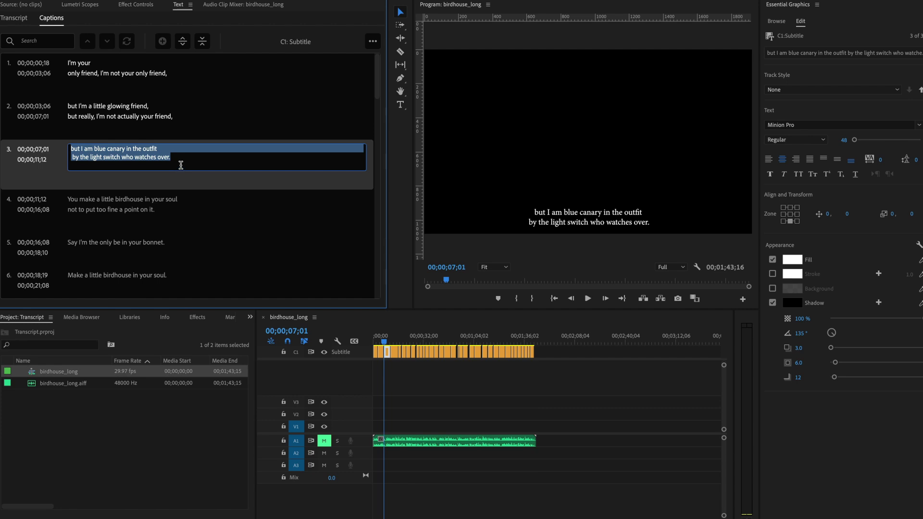
left_click(511, 398)
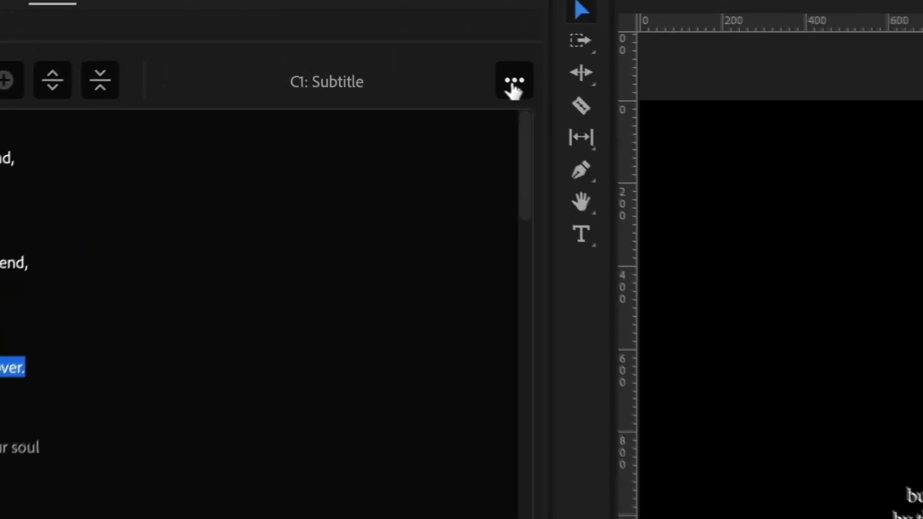
Step: Export the captions to an SRT file, saving birdhouse_long.srt to the Desktop
left_click(513, 86)
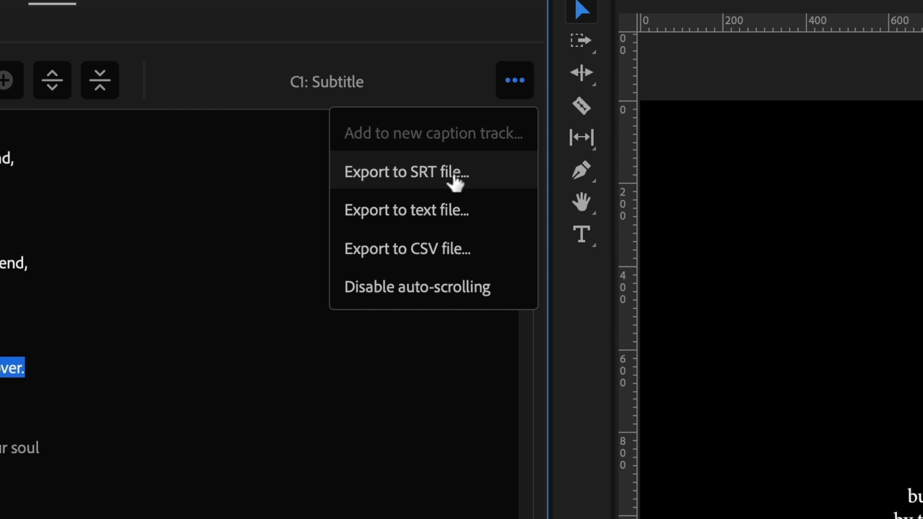
left_click(454, 173)
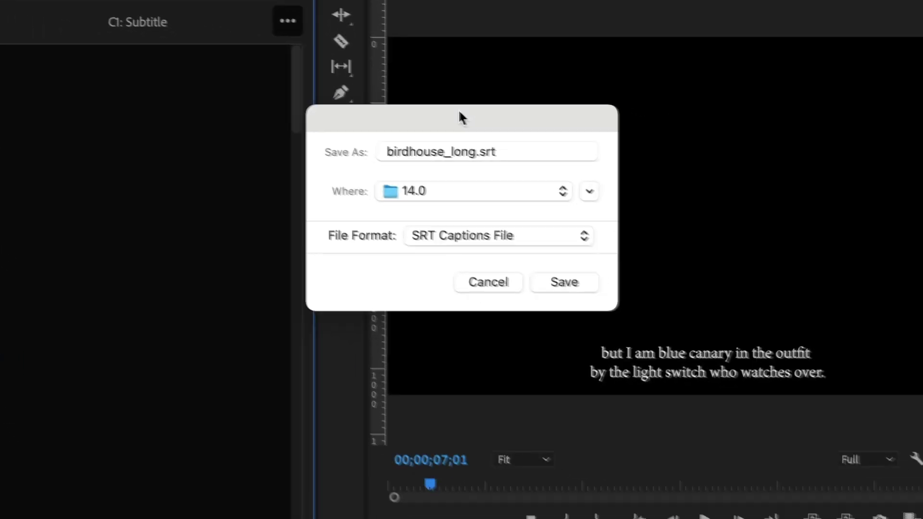
left_click_drag(730, 202, 635, 202)
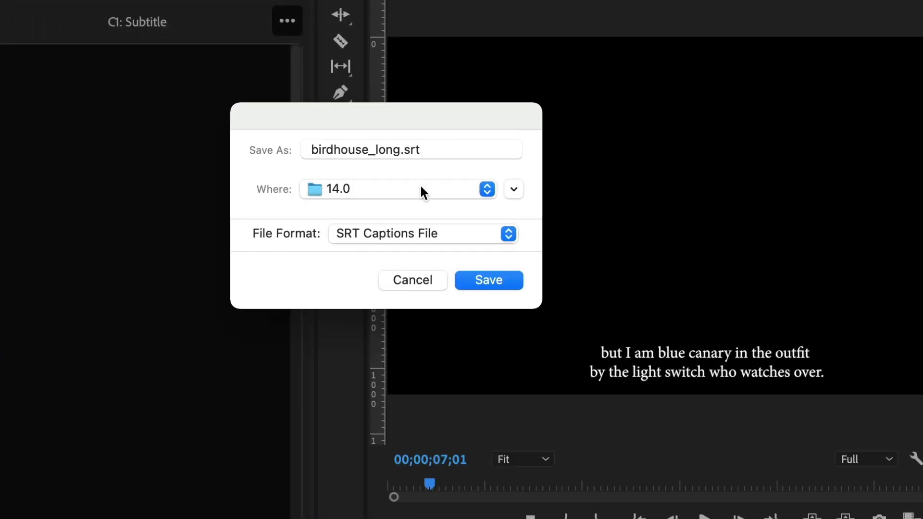
left_click(390, 187)
left_click(426, 484)
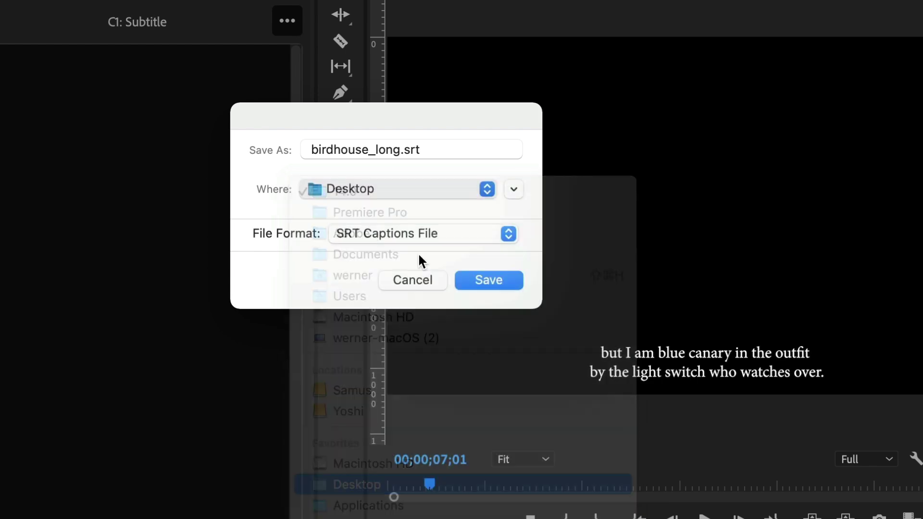
left_click(494, 283)
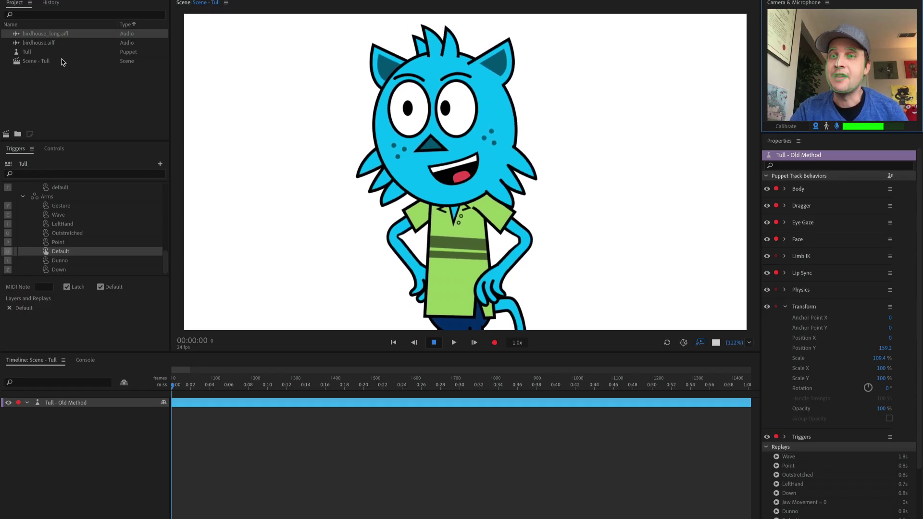
Step: Import birdhouse_long.srt as the transcript in birdhouse_long.aiff's Properties
left_click(80, 38)
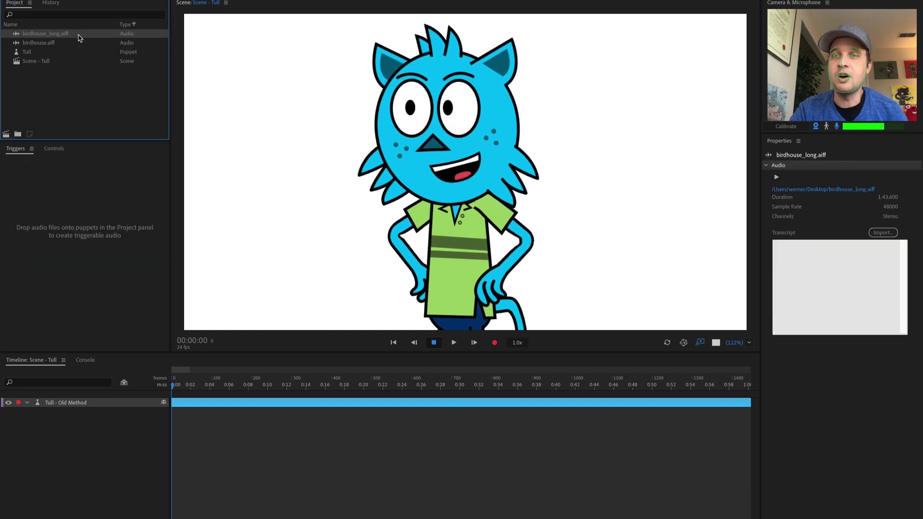
left_click(797, 293)
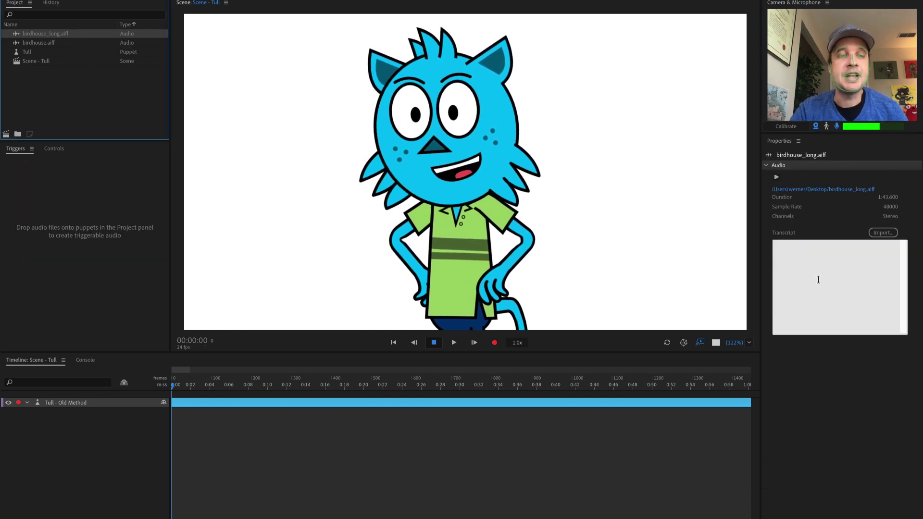
left_click(883, 234)
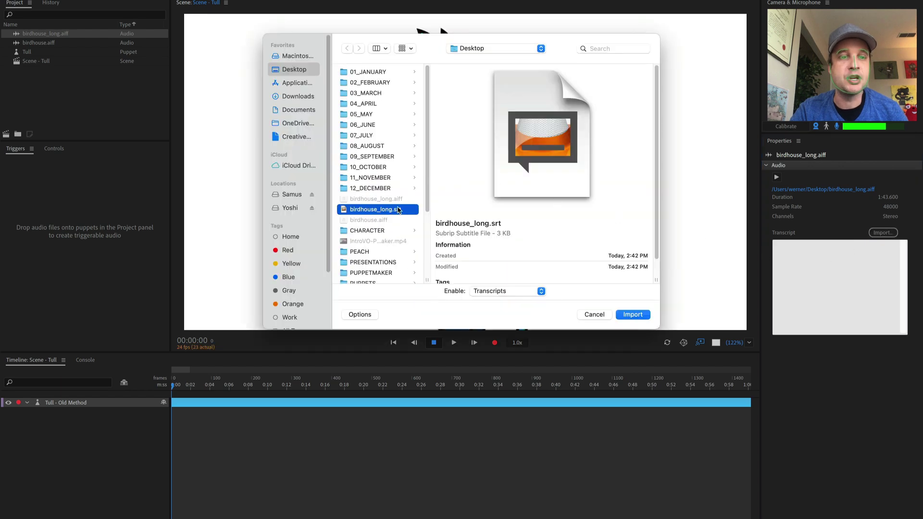
left_click(633, 315)
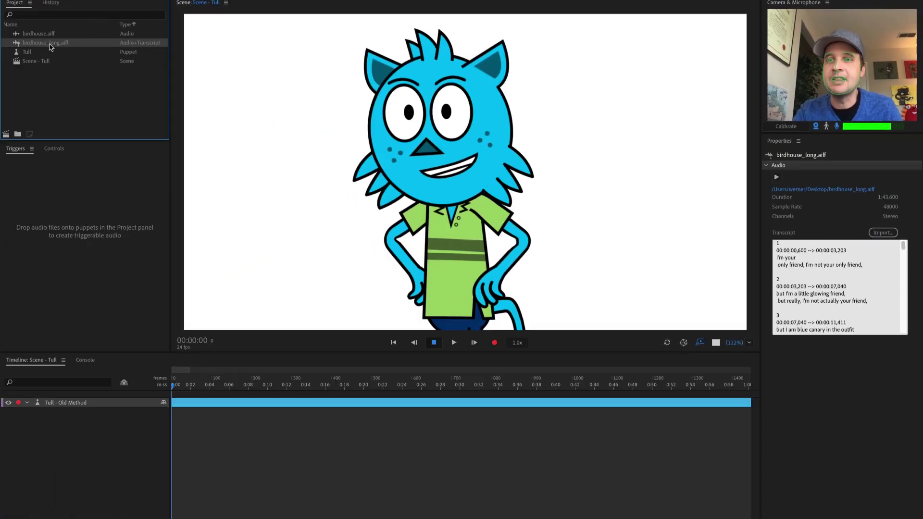
Step: Add birdhouse_long.aiff to the timeline, compute its lip sync from audio and transcript, and scrub through it
left_click_drag(48, 42, 295, 140)
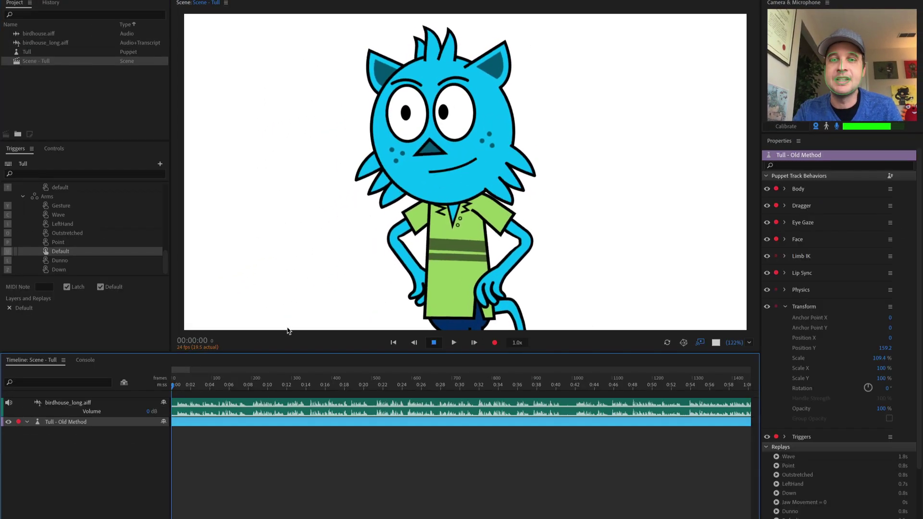
scroll(258, 430, "down", 3)
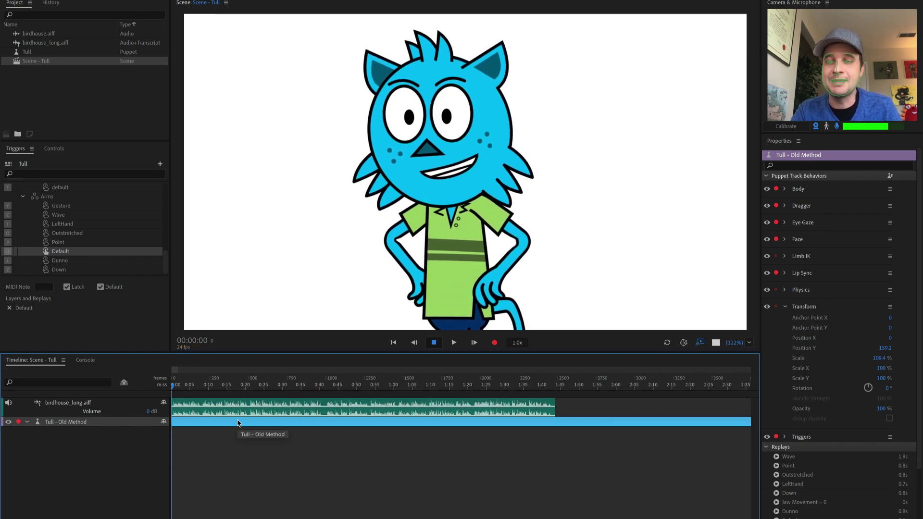
left_click(248, 410)
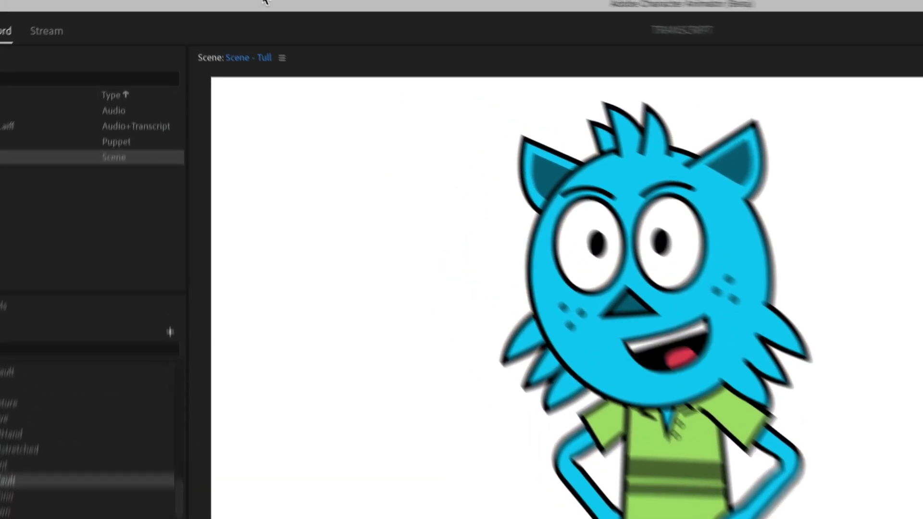
left_click(283, 12)
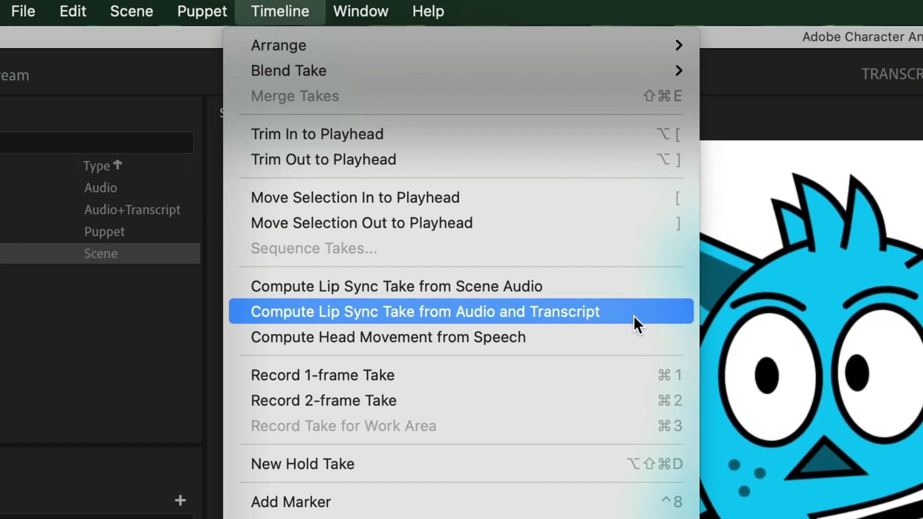
left_click(634, 316)
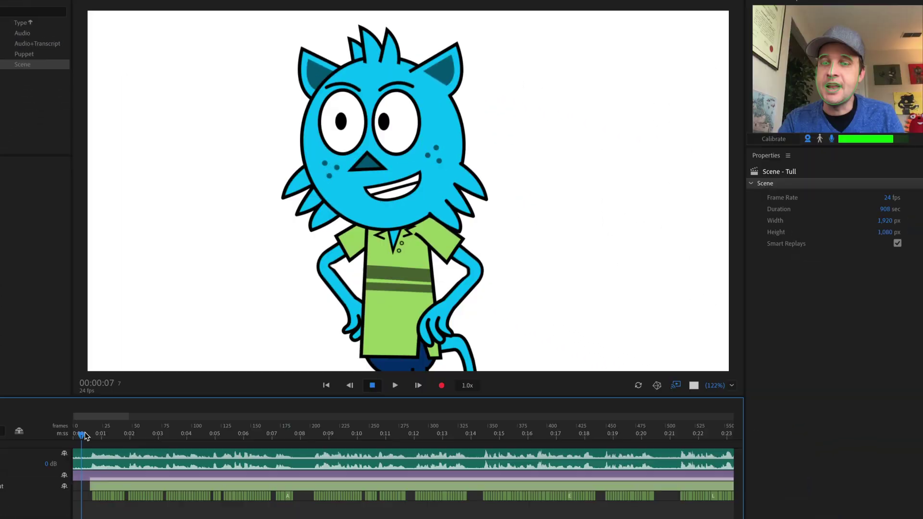
left_click_drag(86, 436, 388, 461)
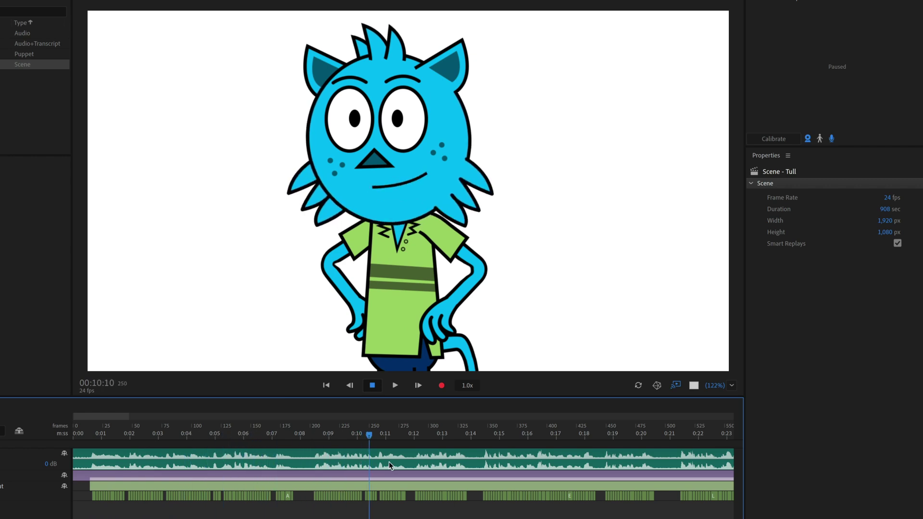
left_click_drag(443, 472, 582, 490)
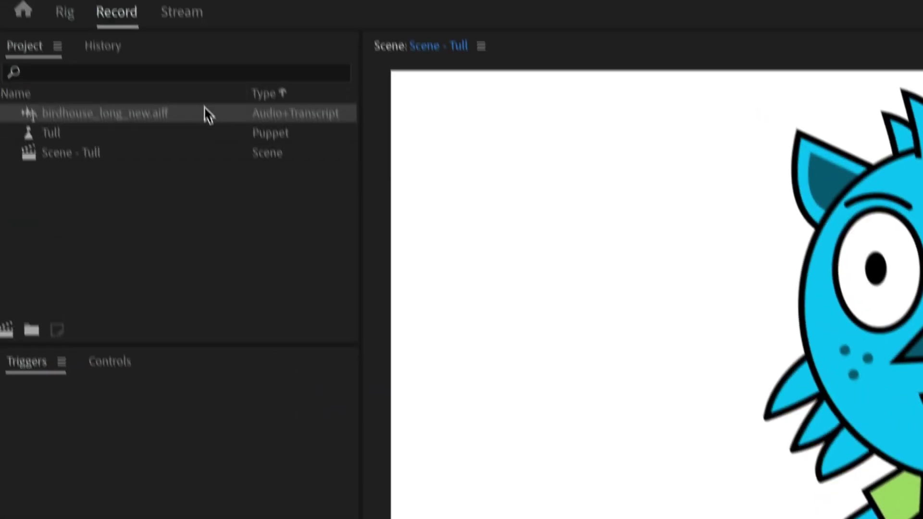
Step: Compute a lip sync take from audio and transcript for birdhouse_long_new.aiff
left_click(171, 116)
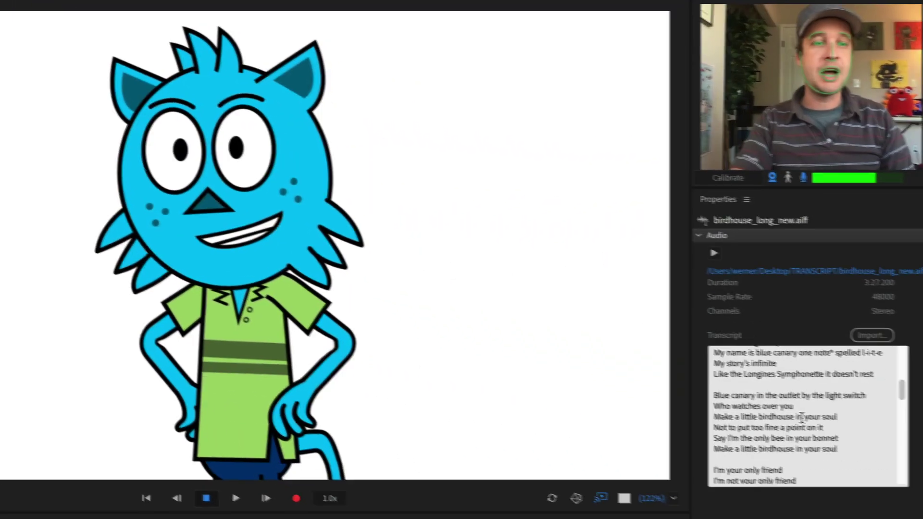
scroll(798, 416, "up", 10)
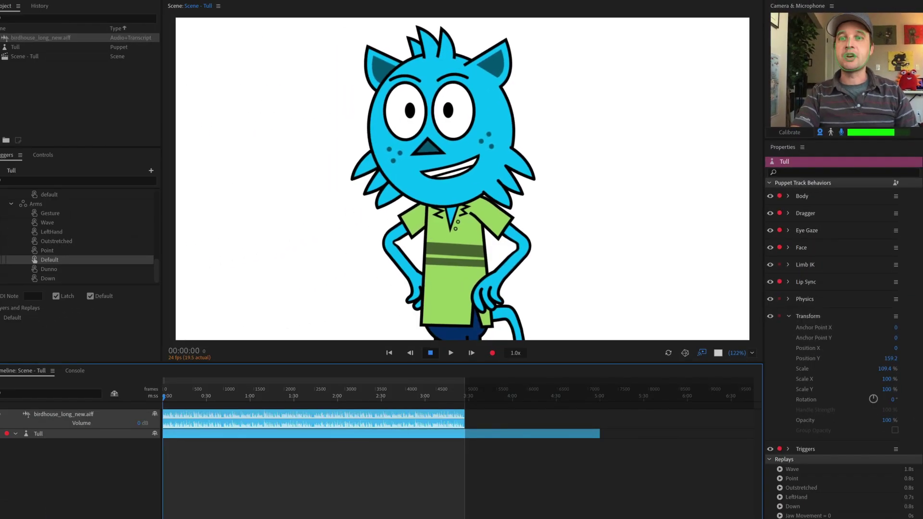
left_click(190, 0)
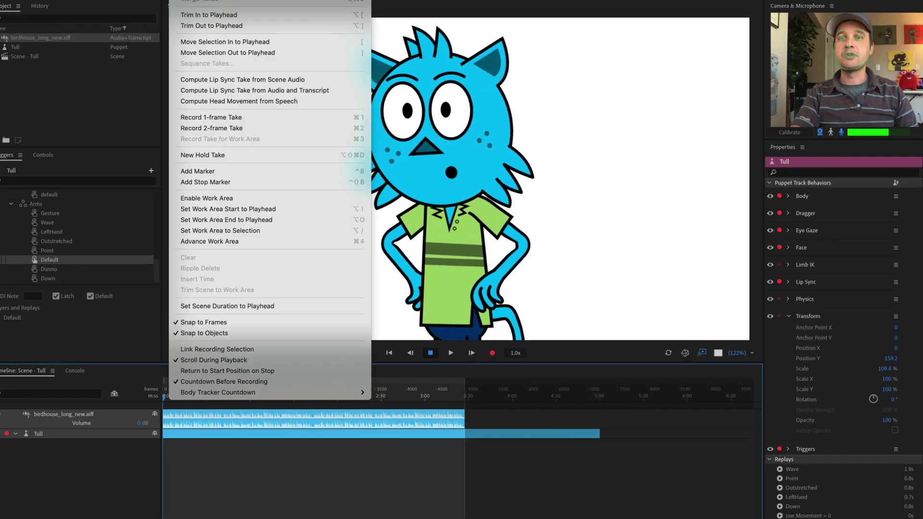
left_click(330, 91)
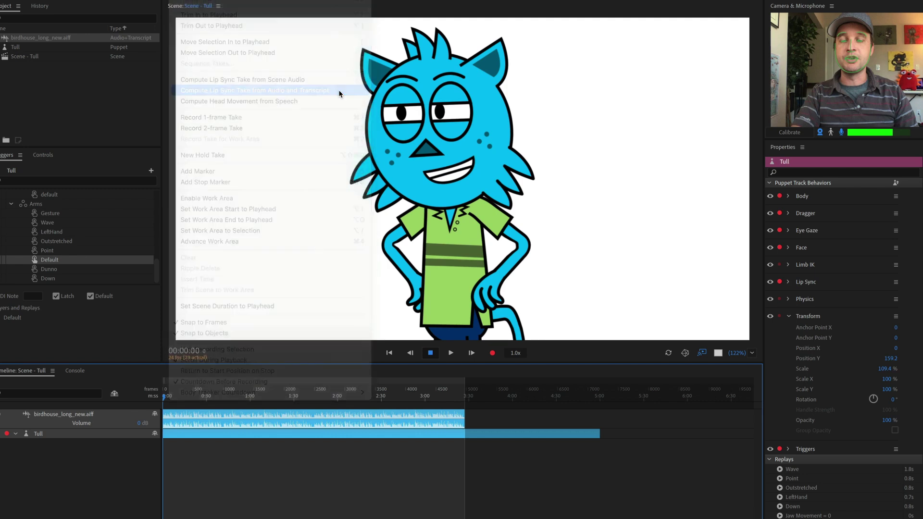
Step: Read the 'Audio is too long' error take, then move it later to about 0:40
left_click(255, 481)
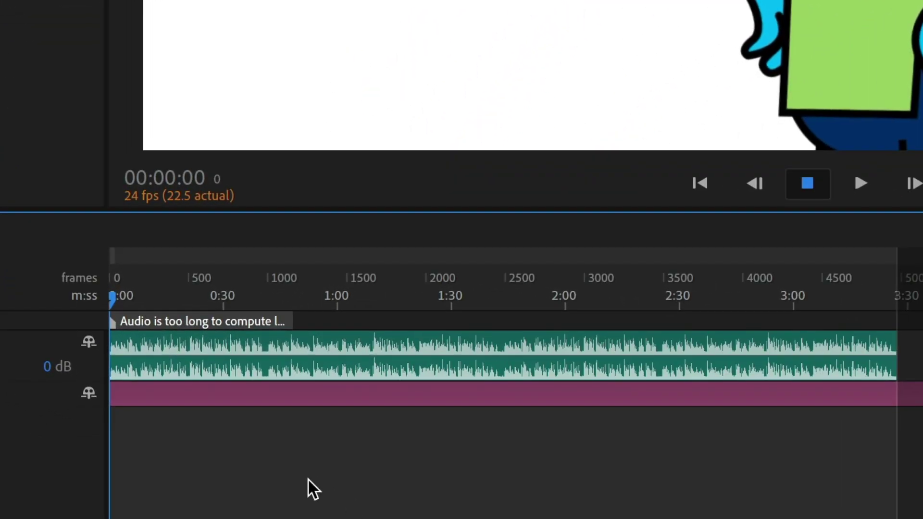
left_click(275, 321)
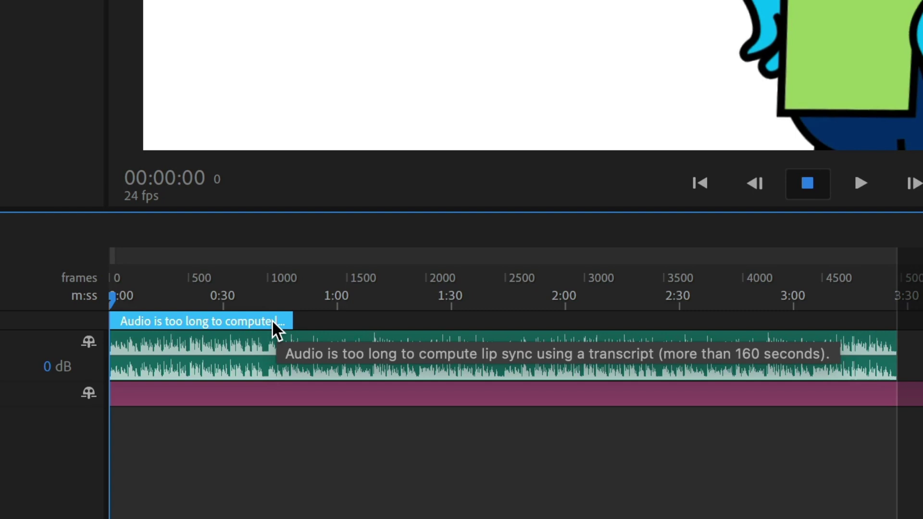
left_click(356, 421)
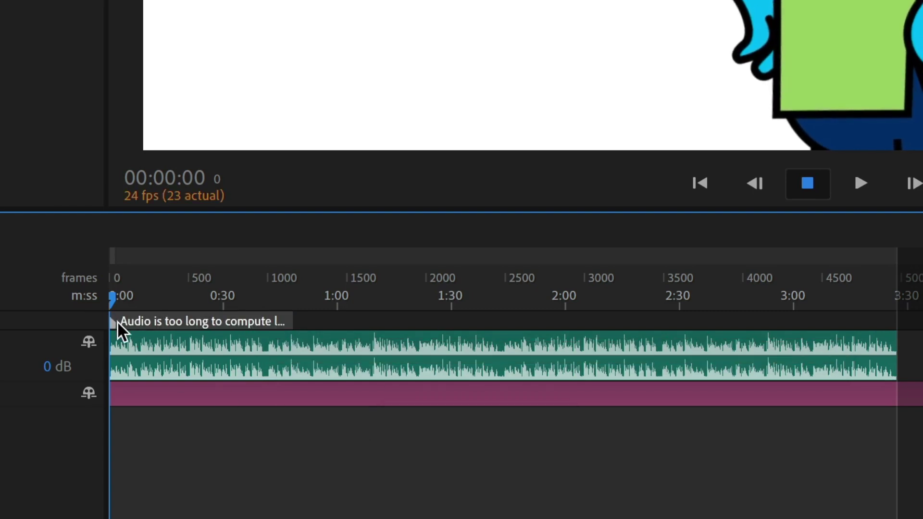
left_click_drag(117, 322, 267, 319)
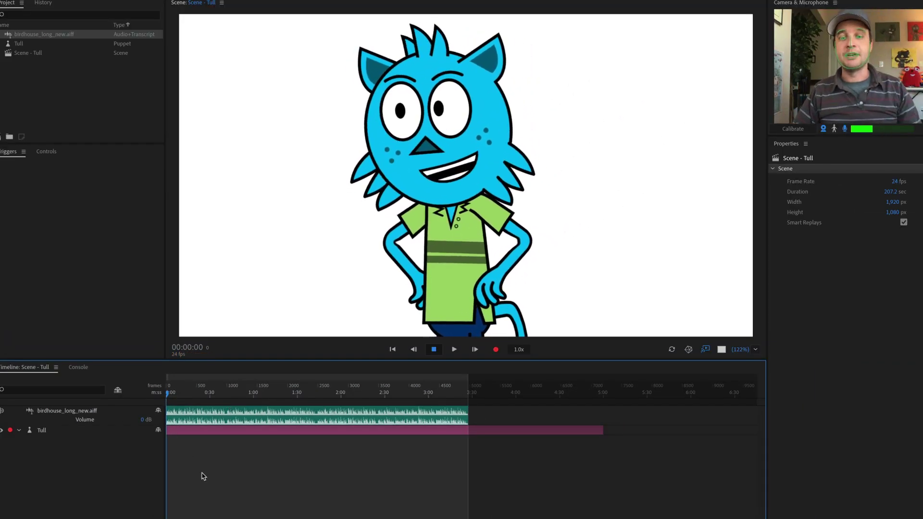
Step: Import birdhouse_long.srt from the TRANSCRIPT folder as birdhouse_long_new.aiff's transcript
left_click(62, 34)
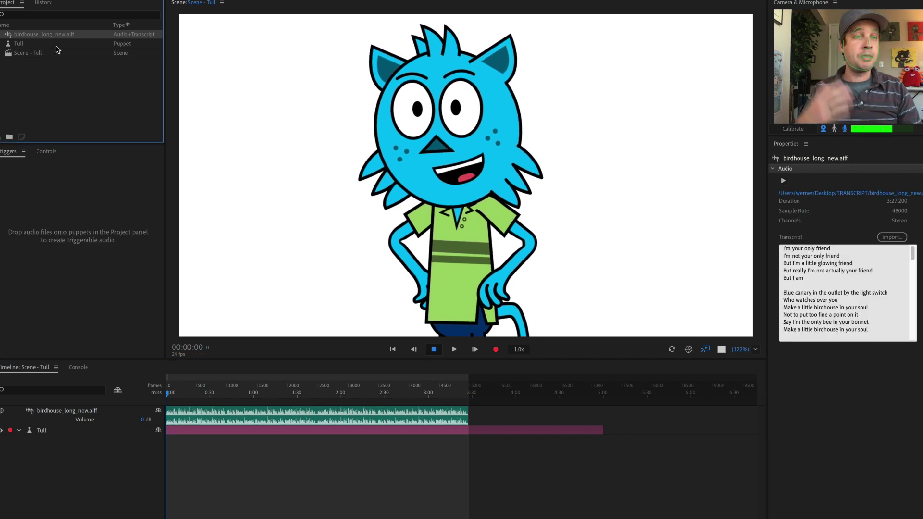
left_click(884, 238)
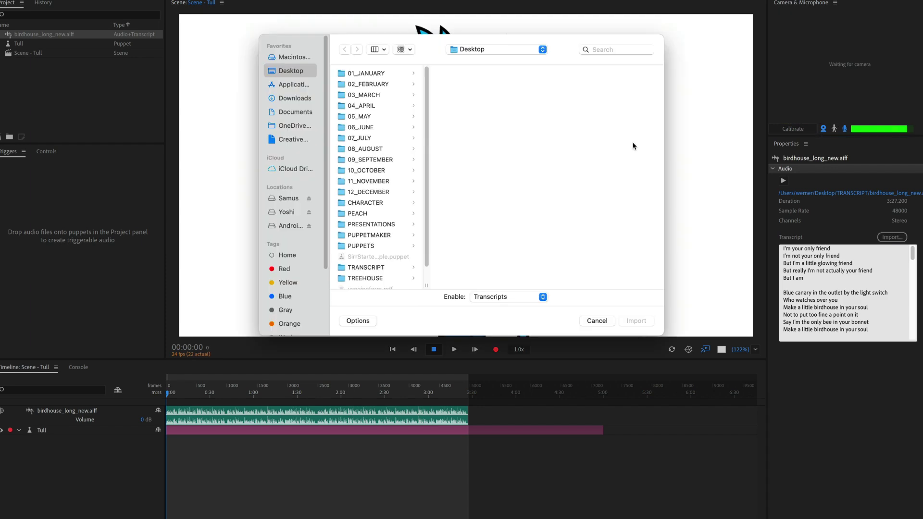
scroll(413, 230, "down", 2)
left_click(366, 246)
left_click(507, 96)
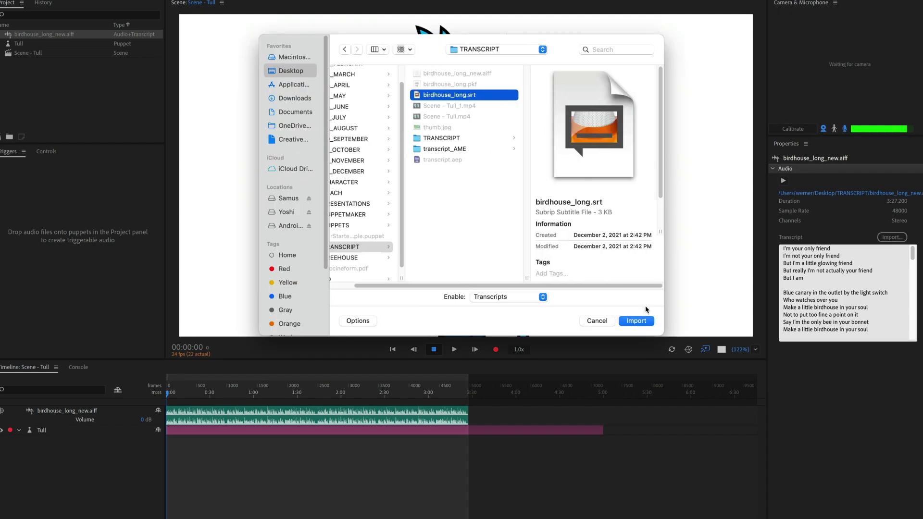
left_click(644, 323)
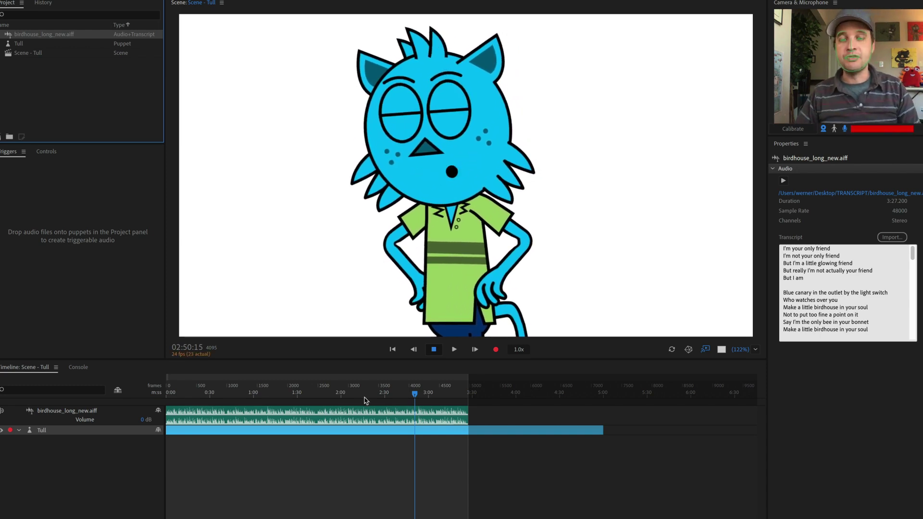
Step: Split the song's audio clip at about 1:42 and select the first half
left_click_drag(437, 395, 317, 403)
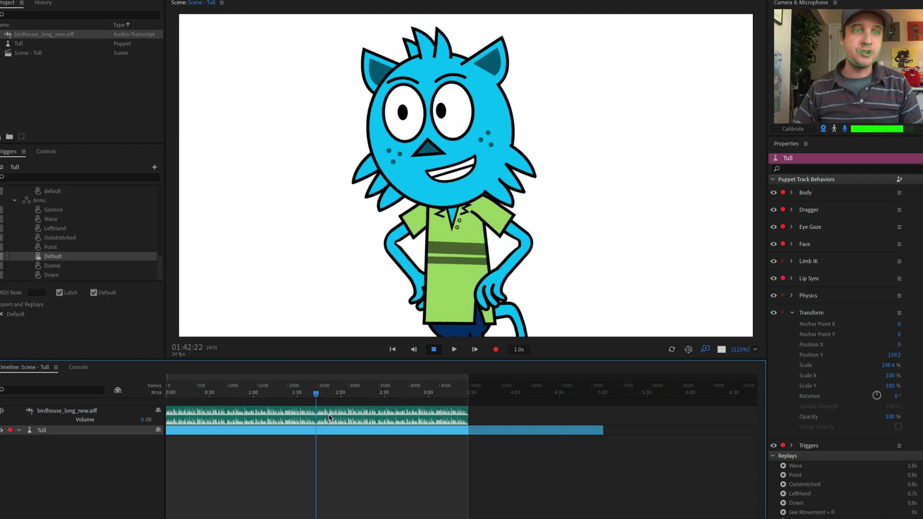
left_click(336, 415)
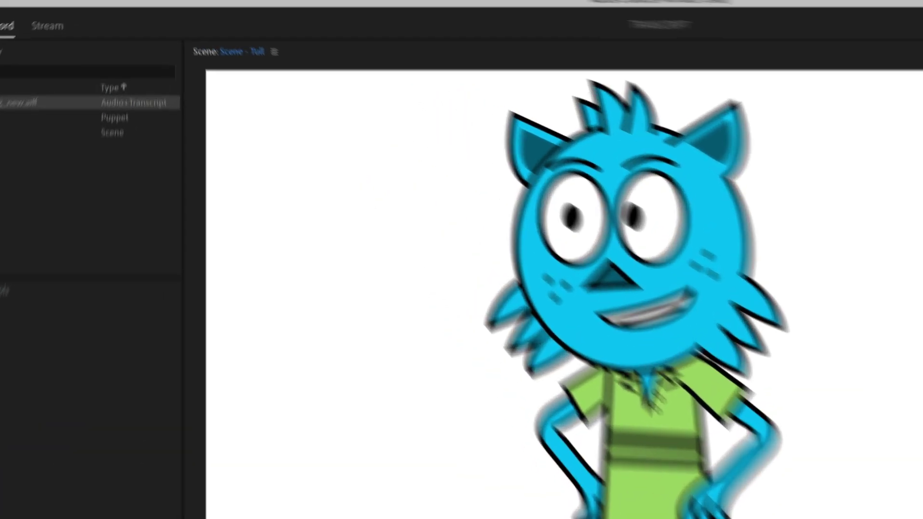
left_click(79, 14)
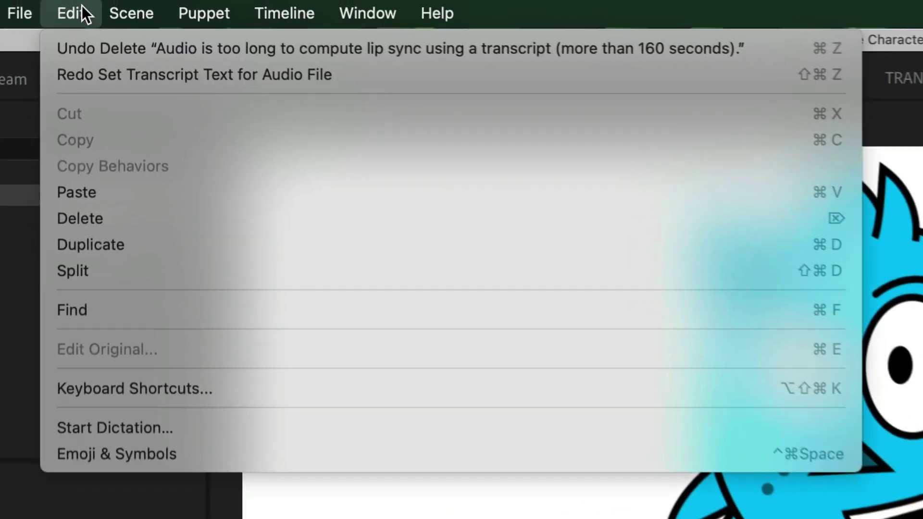
left_click(162, 275)
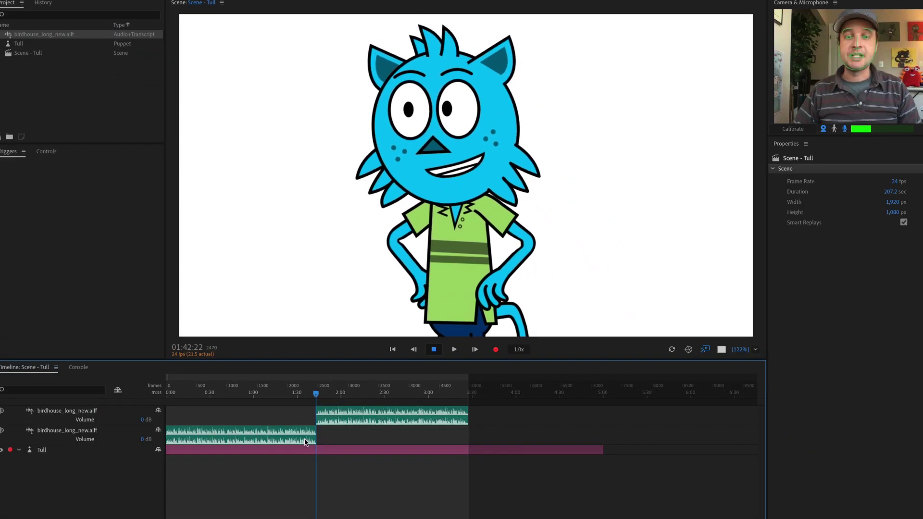
left_click(305, 442)
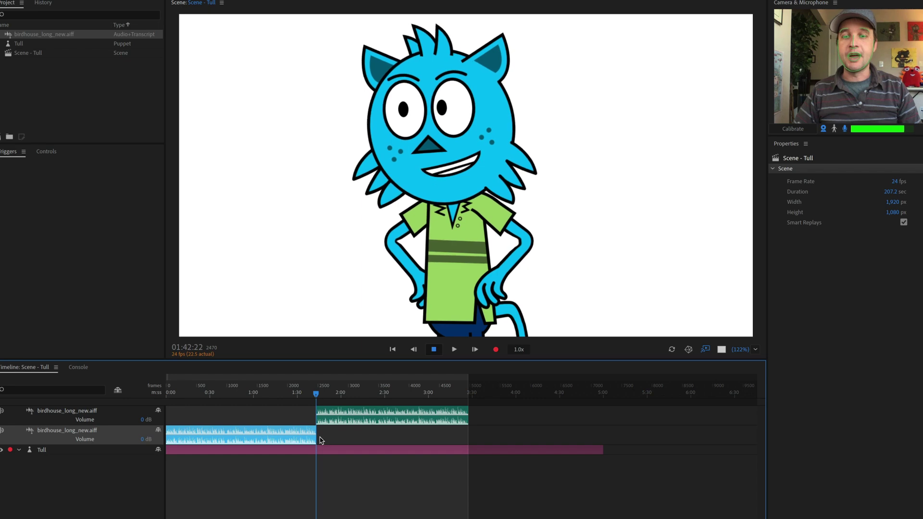
Step: Replace all of birdhouse_long_new.aiff's transcript text with the pasted song lyrics
left_click(82, 35)
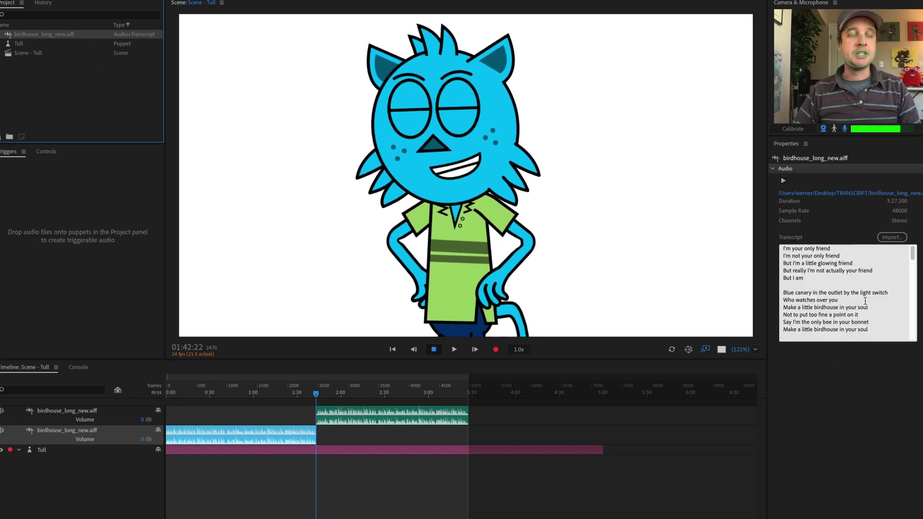
scroll(863, 301, "down", 5)
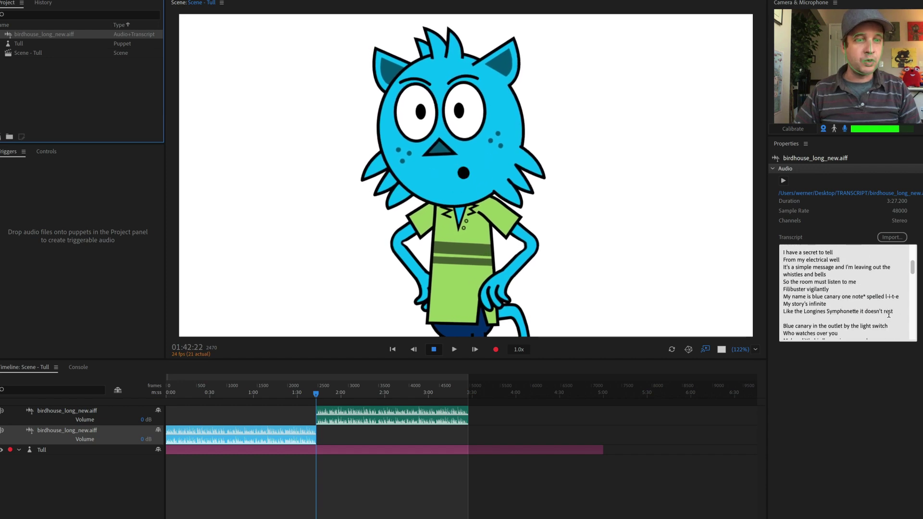
left_click_drag(823, 321, 893, 404)
key("super+v")
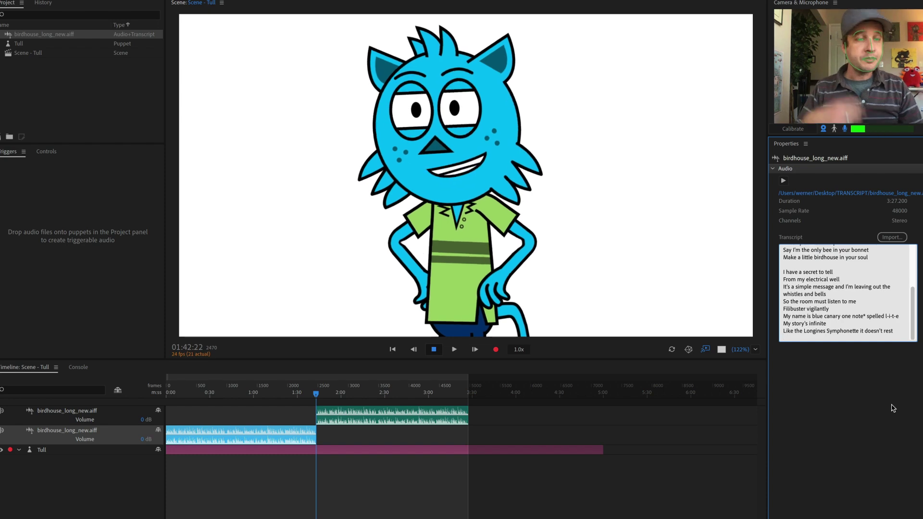
scroll(860, 316, "up", 4)
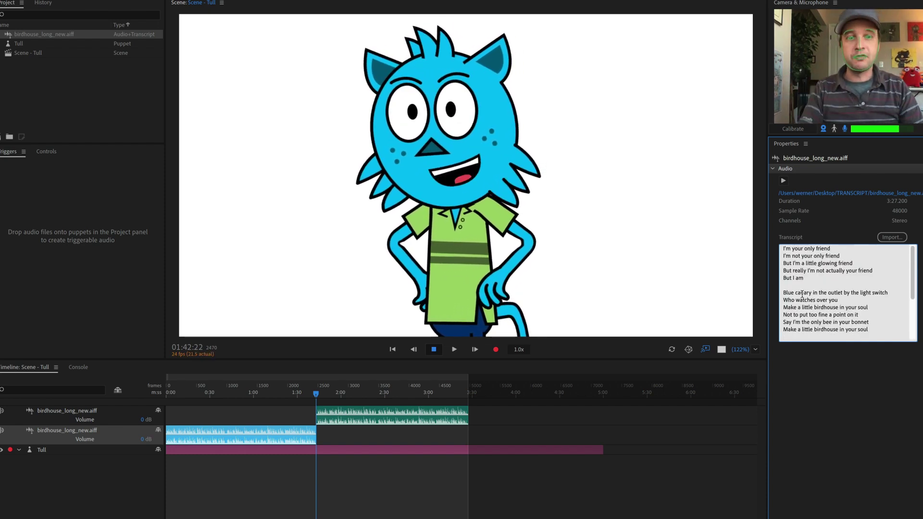
Step: Compute a lip sync take for the Tull track from audio and transcript
left_click(276, 450)
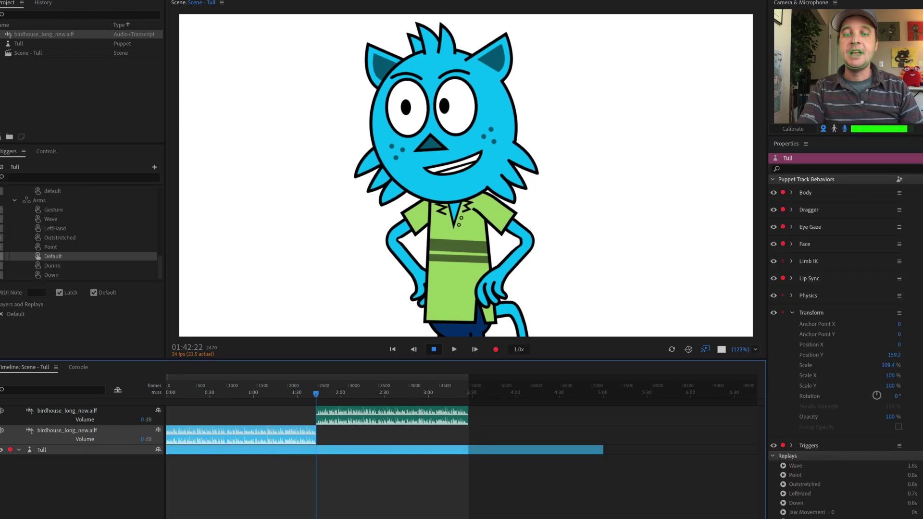
left_click(183, 1)
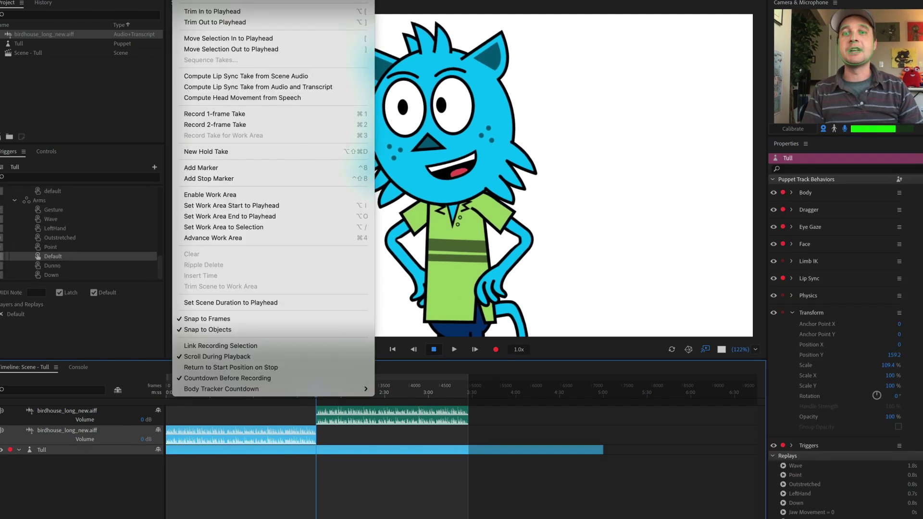
left_click(322, 87)
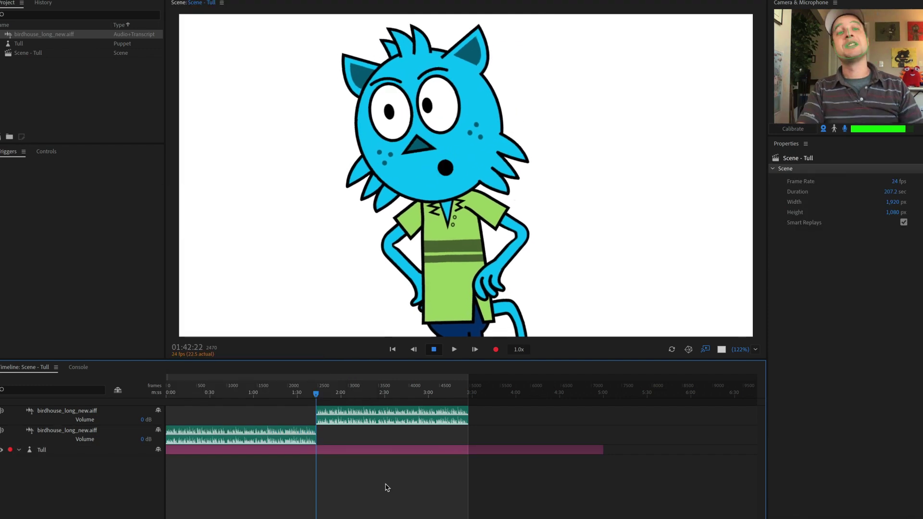
Step: Reselect the audio clip and Tull track, then view the audio file's transcript
left_click(425, 422)
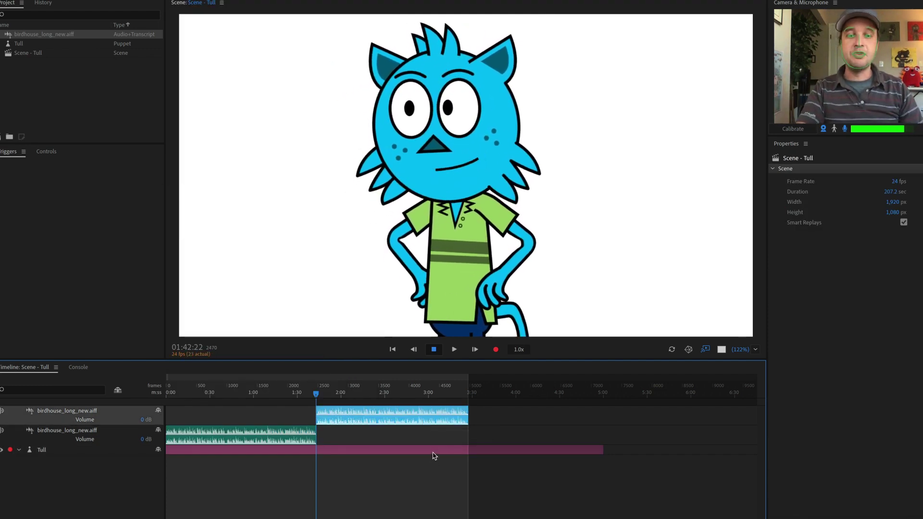
left_click(434, 452)
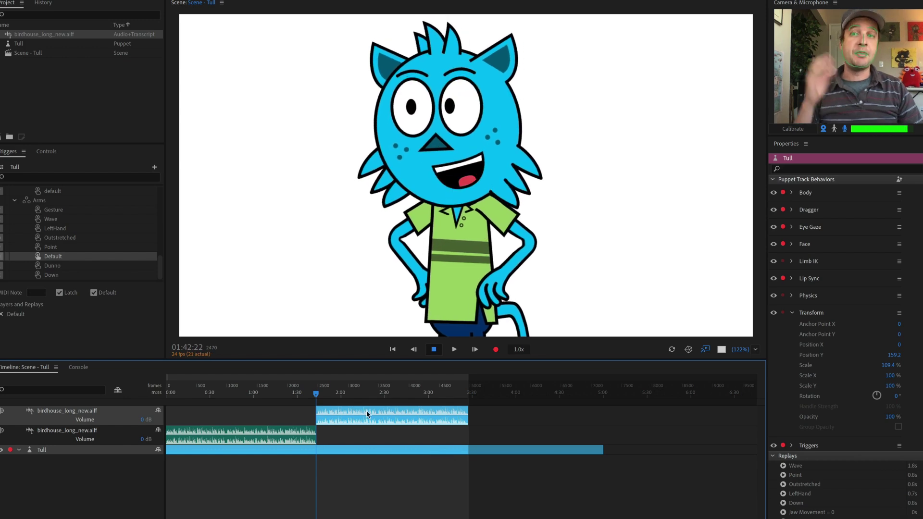
left_click(75, 36)
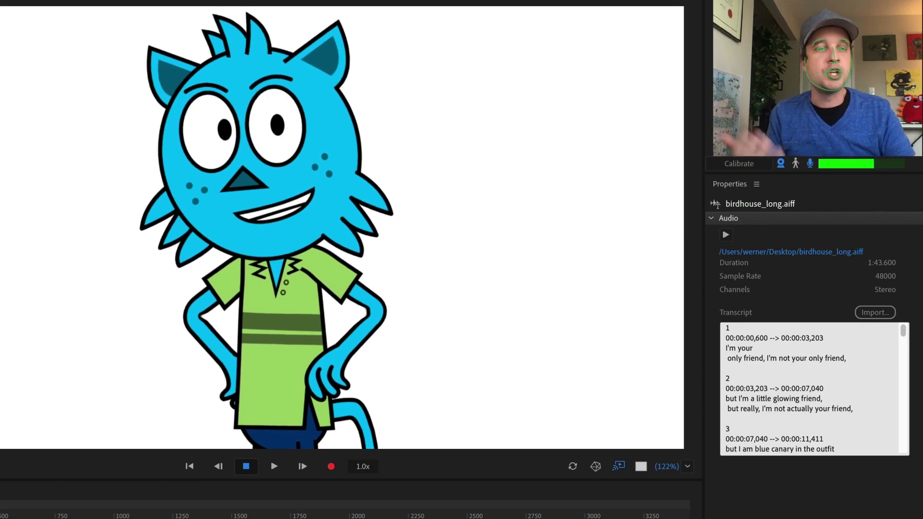
Step: Change transcript entry 2 to end with 'friend birdhouse,' instead of 'friend,'
left_click(902, 410)
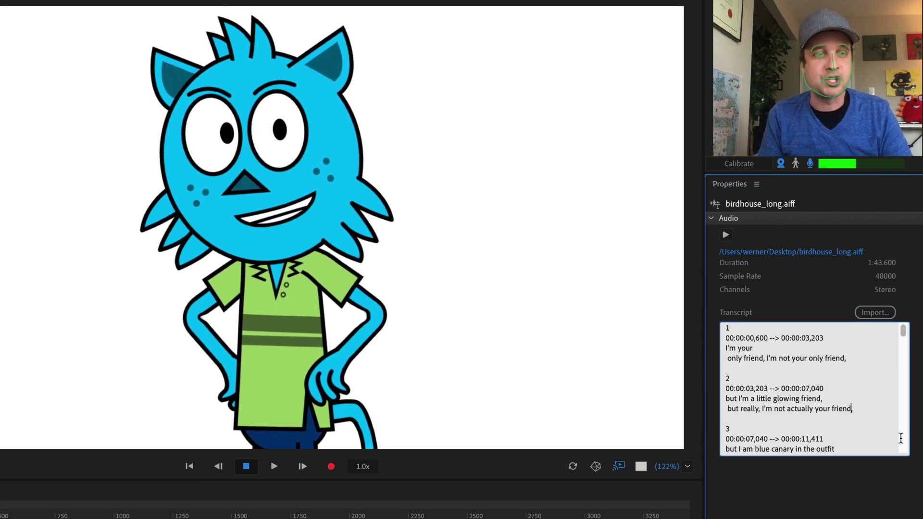
key("BackSpace")
type("birdhous")
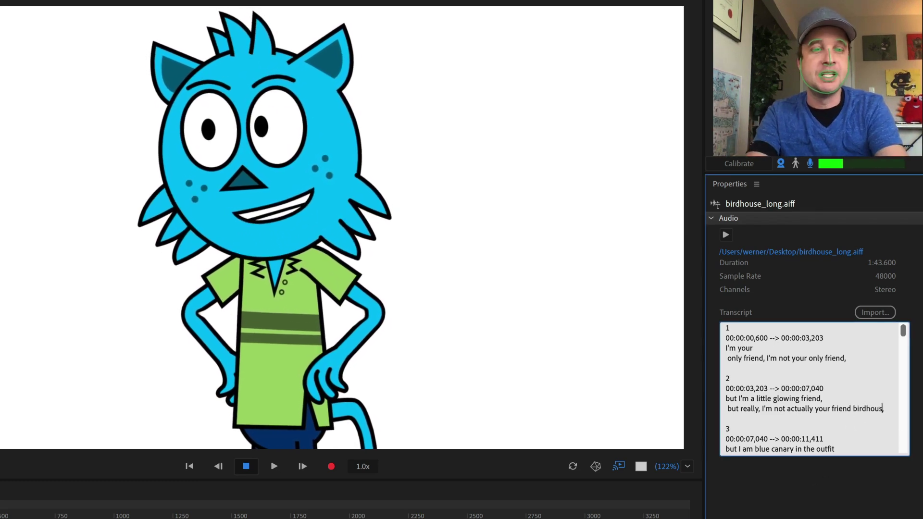
type("e,")
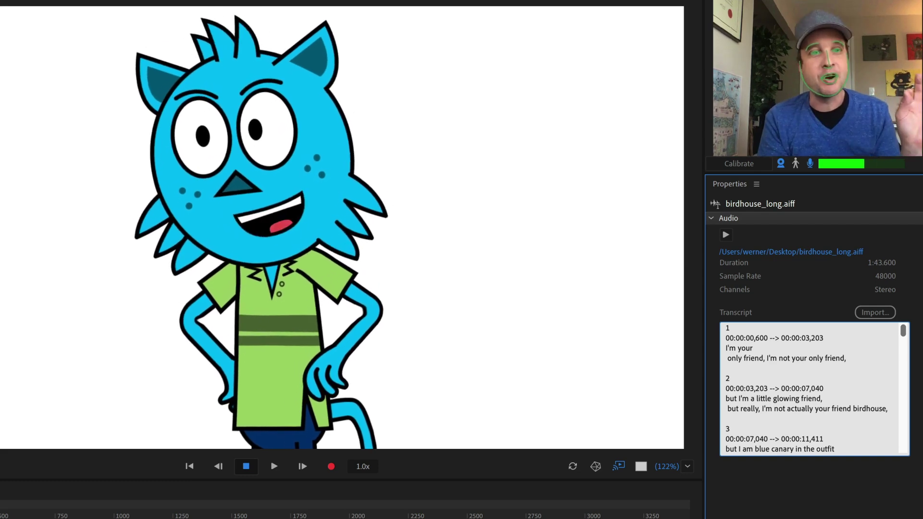
key("BackSpace")
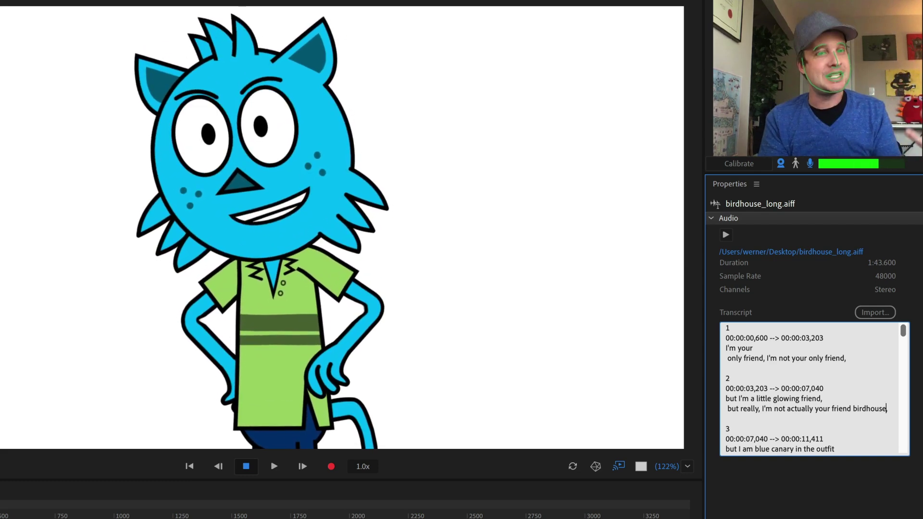
type(",")
left_click(351, 490)
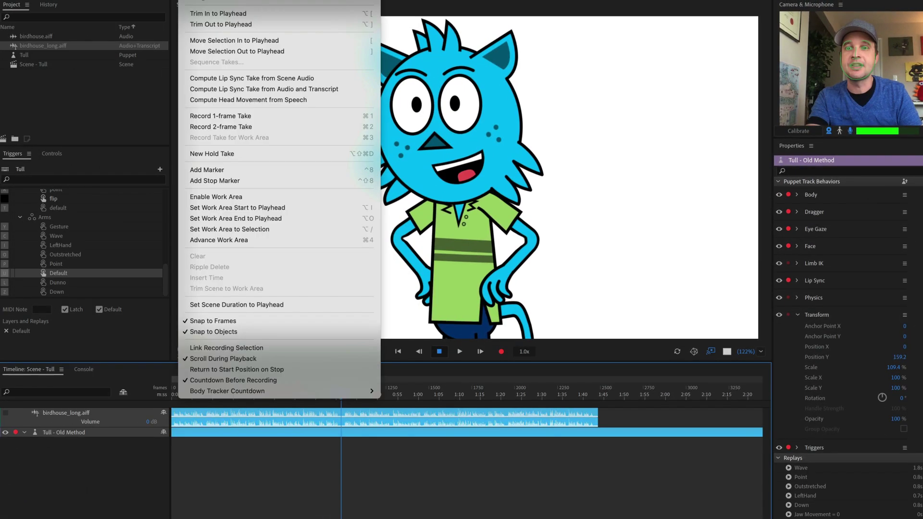
Step: Compute Tull's lip sync take from the audio and the edited transcript
left_click(348, 92)
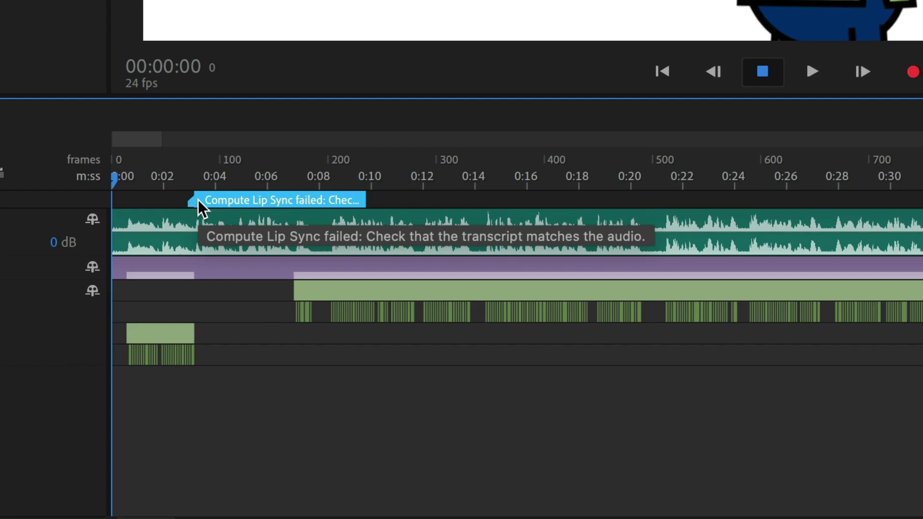
Step: Scrub the preview to frame 76 and view the birdhouse_long.aiff transcript
left_click(164, 176)
left_click_drag(164, 176, 191, 183)
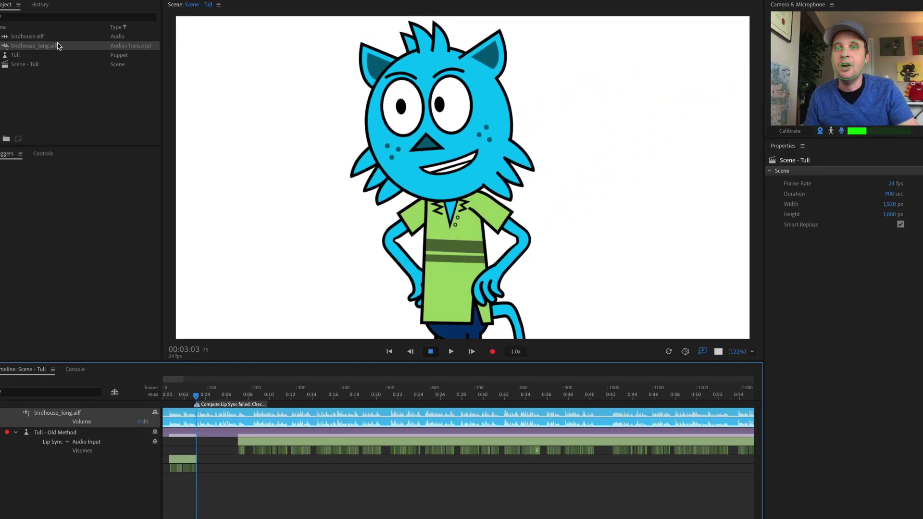
left_click(58, 45)
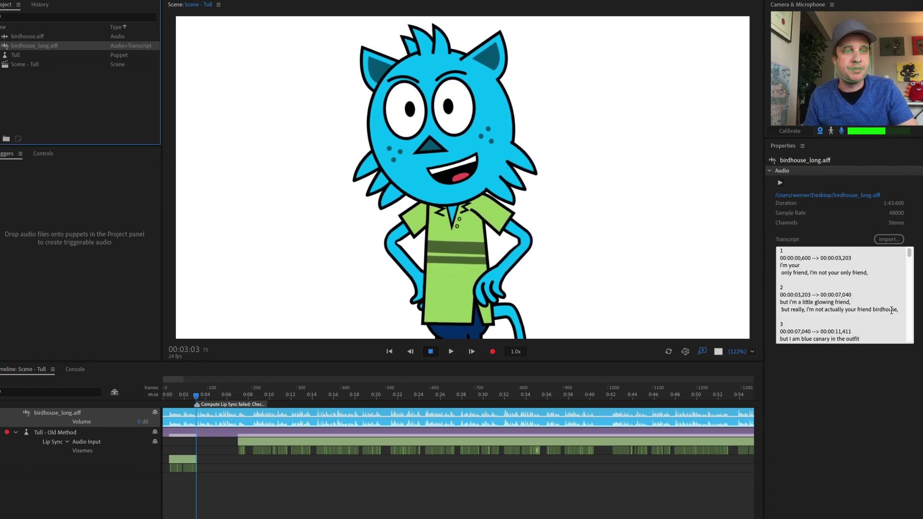
Step: Delete the long failed Audio Input take and the short earlier lip sync take
left_click(440, 442)
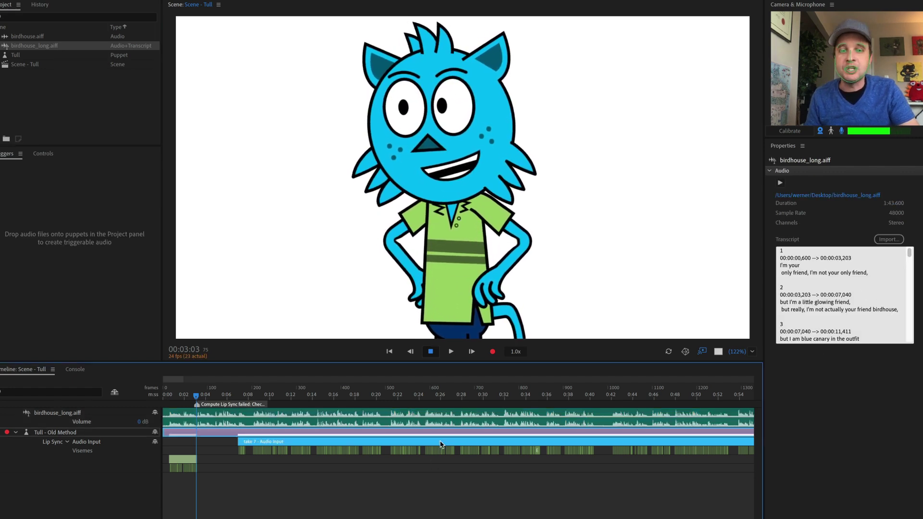
key("Delete")
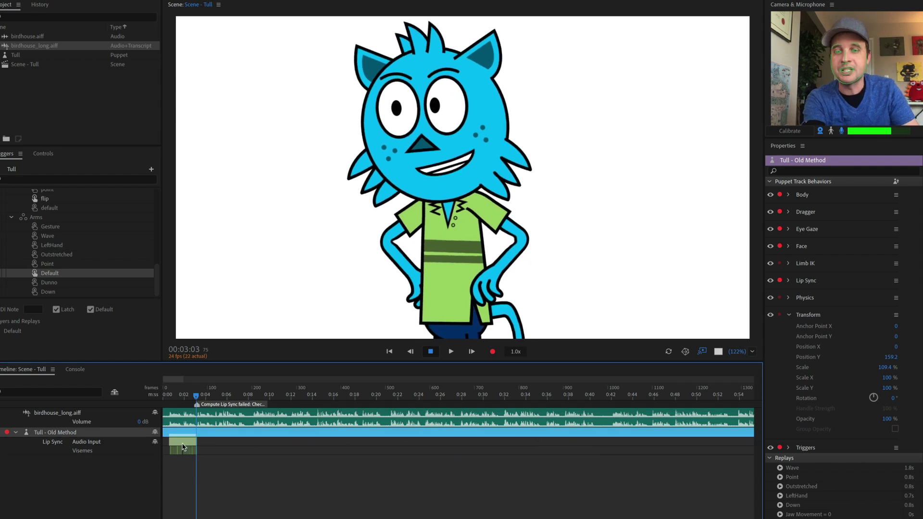
left_click(187, 443)
key("Delete")
Step: Remove the stray 'birdhouse' from entry 2, leaving it ending 'friend,'
left_click(54, 47)
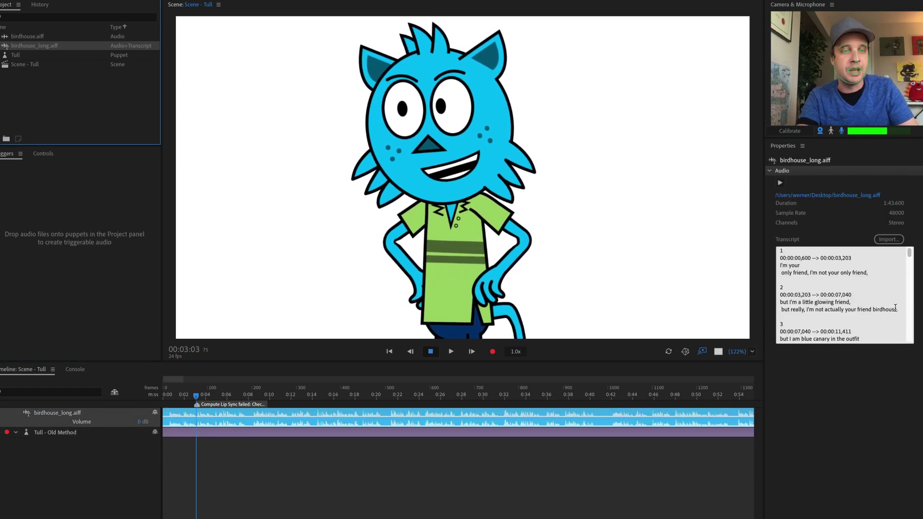
left_click_drag(899, 309, 874, 310)
key("BackSpace")
key("BackSpace")
key("BackSpace")
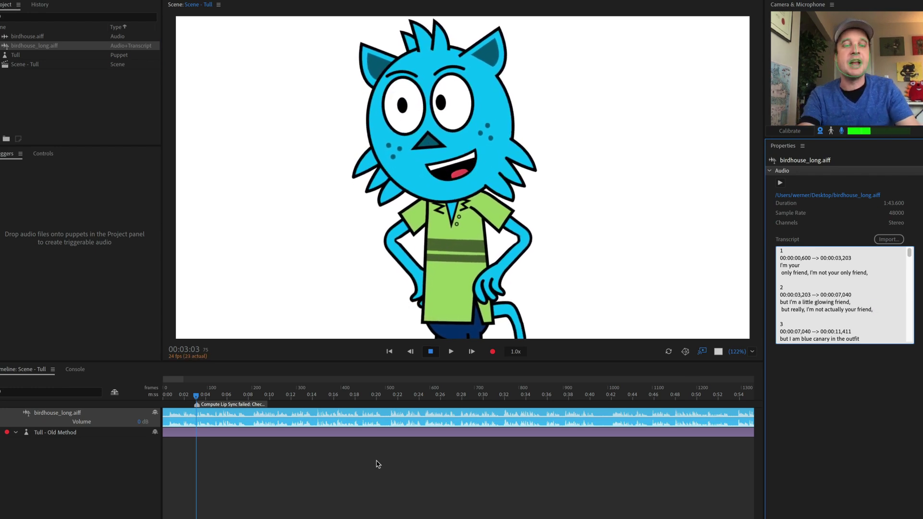
type(",")
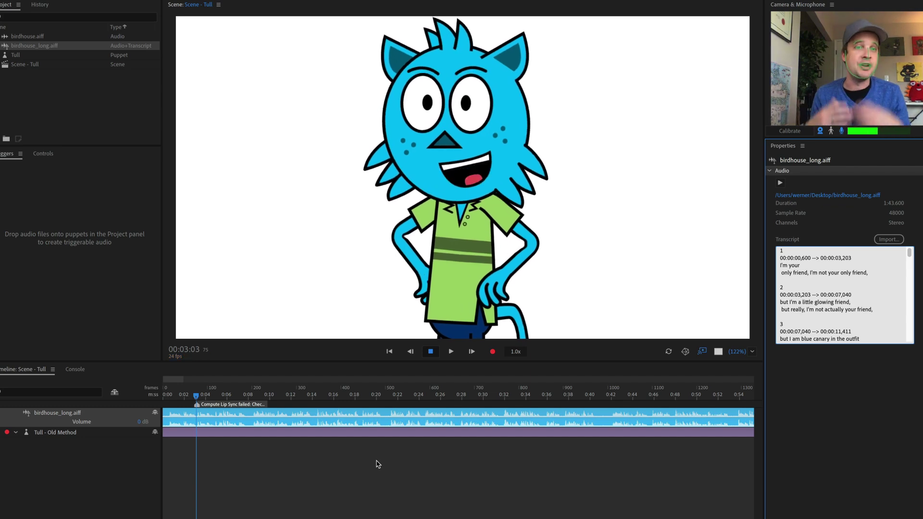